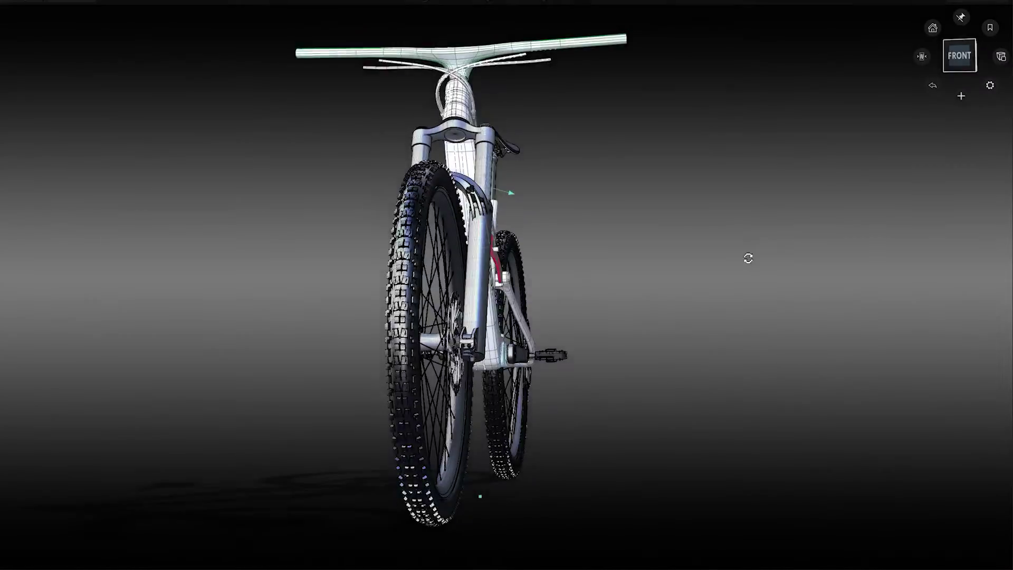
- Show the bike model from its side and open the What's New 2024 shelf
{"action": "left_click_drag", "start_coordinate": [748, 258], "coordinate": [320, 281], "text": "alt+shift"}
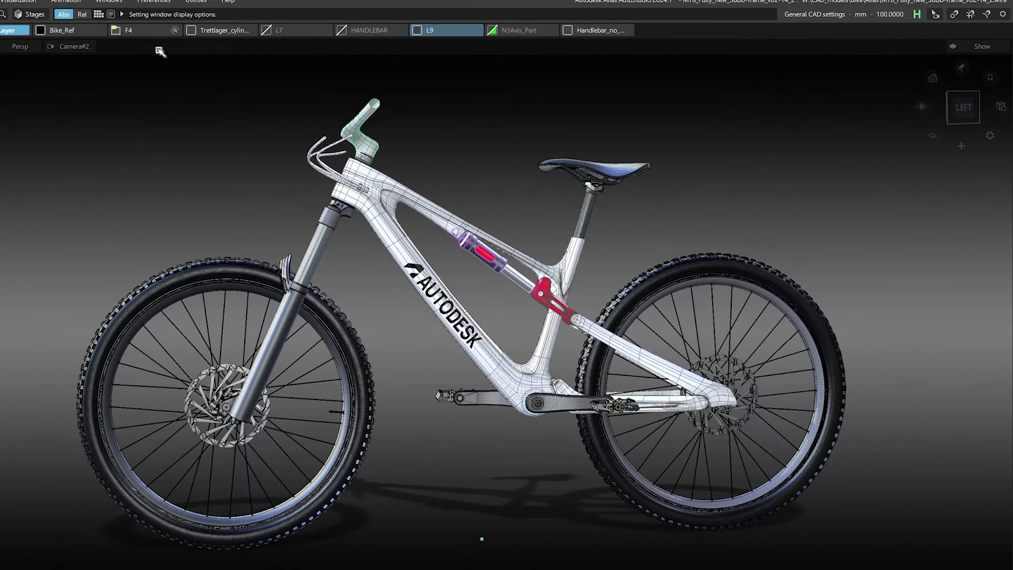
{"action": "left_click", "coordinate": [113, 1]}
{"action": "mouse_move", "coordinate": [147, 38]}
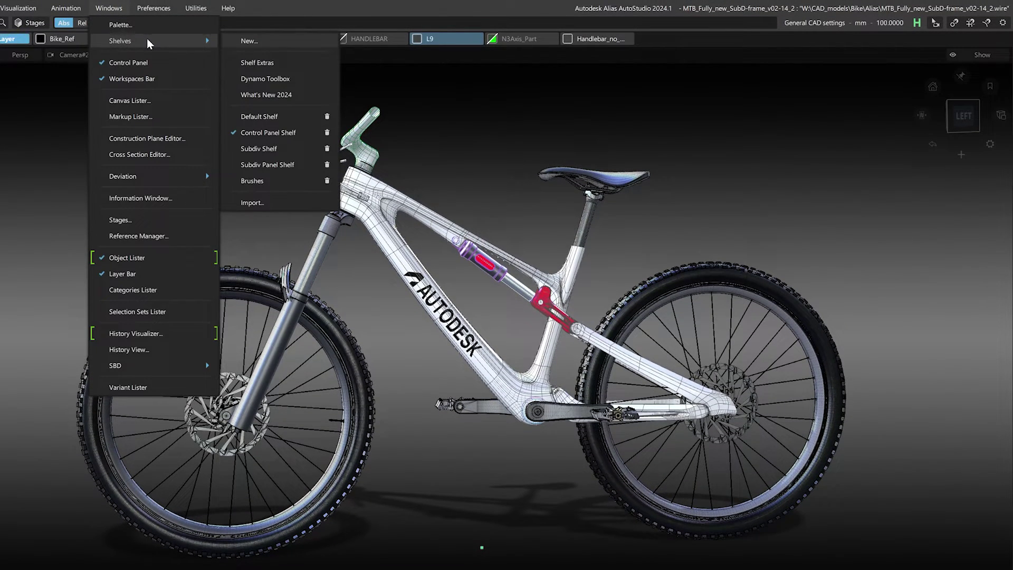
{"action": "left_click", "coordinate": [327, 94]}
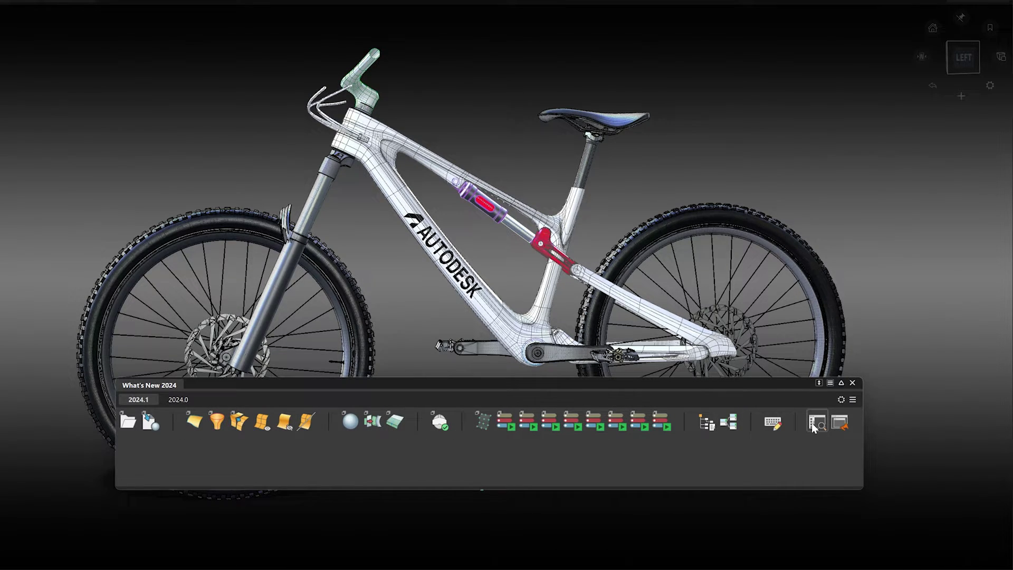
- Turn on labels for the What's New 2024 shelf and adjust the preview size of its tool icons
{"action": "left_click", "coordinate": [840, 400]}
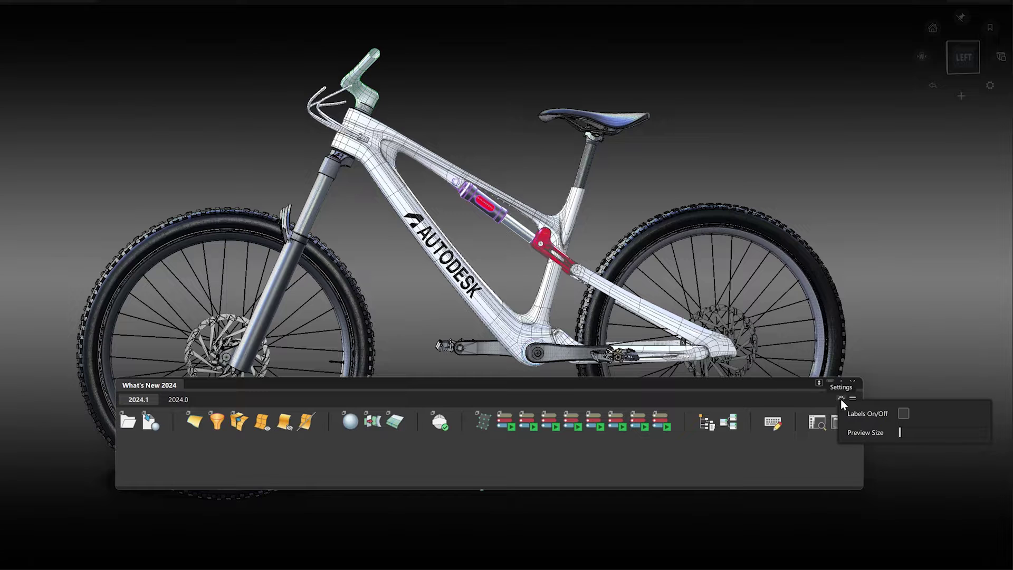
{"action": "left_click", "coordinate": [903, 414]}
{"action": "left_click_drag", "start_coordinate": [898, 430], "coordinate": [908, 429]}
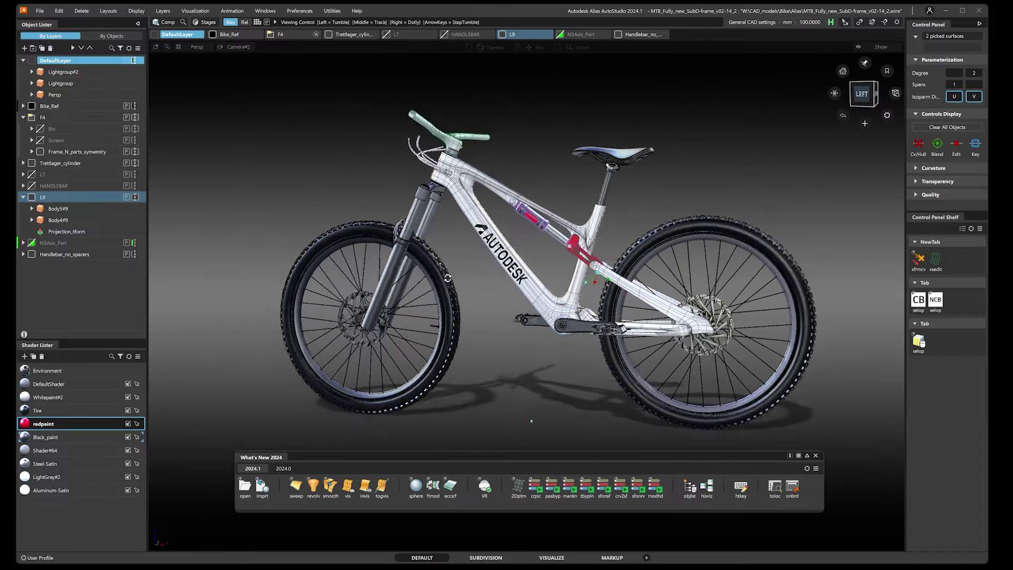
- Set the system scale multiplier to 150% in the General Preferences
{"action": "left_click_drag", "start_coordinate": [447, 278], "coordinate": [401, 278], "text": "alt+shift"}
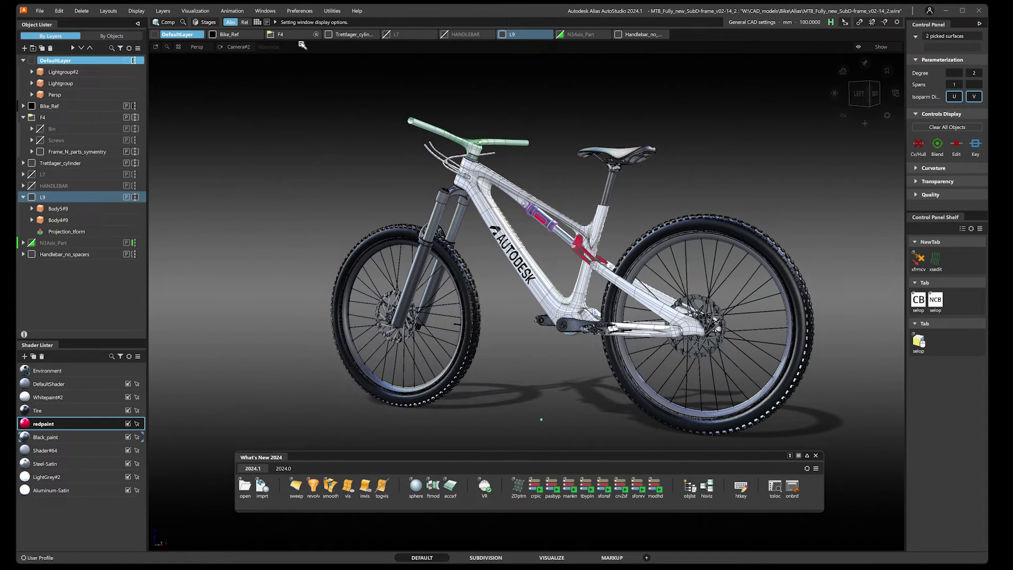
{"action": "left_click", "coordinate": [308, 11]}
{"action": "left_click", "coordinate": [363, 121]}
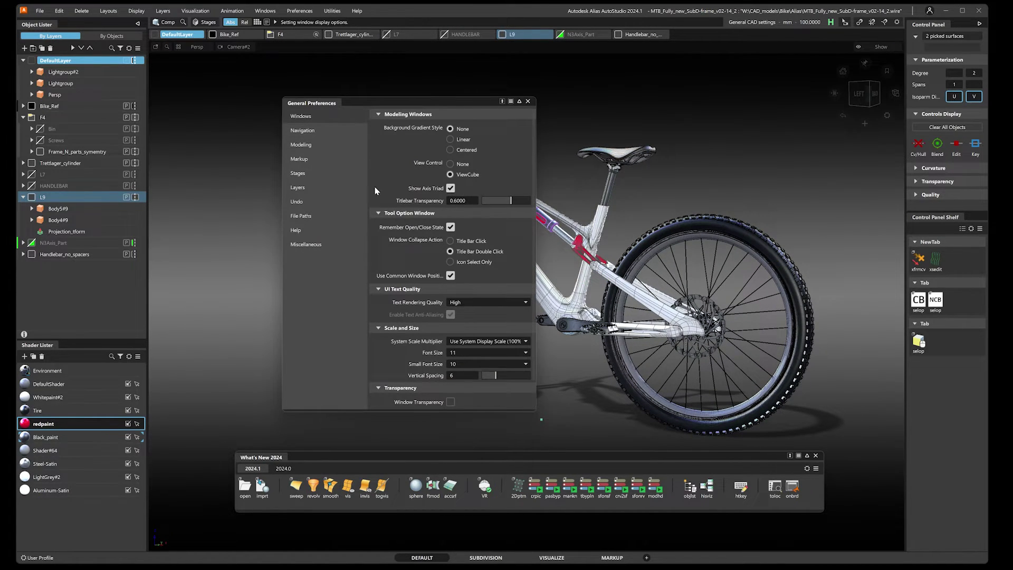
{"action": "left_click", "coordinate": [528, 342]}
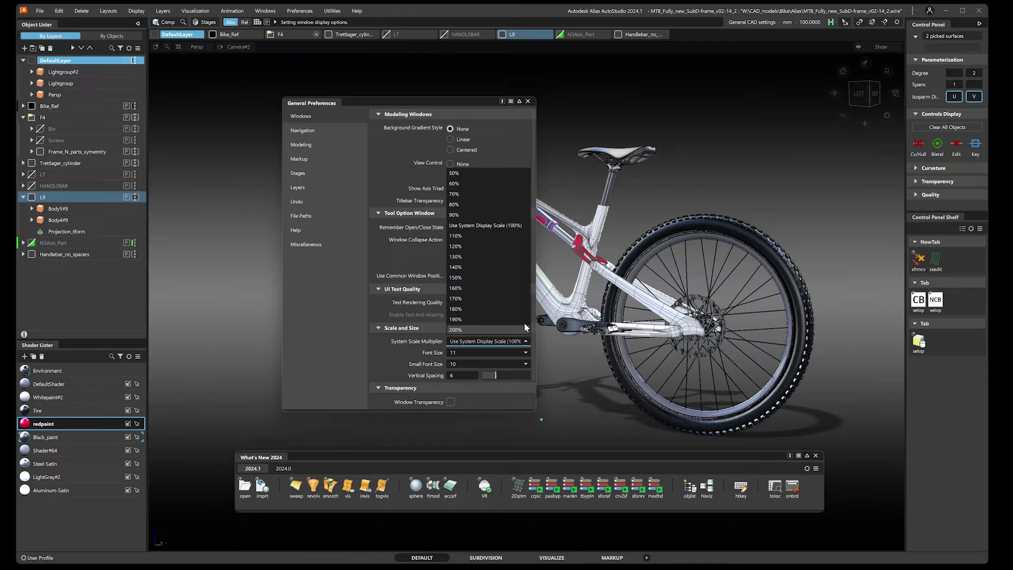
{"action": "left_click", "coordinate": [502, 277]}
- Try smaller interface scales by setting the system scale multiplier to 130% and 120%
{"action": "scroll", "coordinate": [494, 318], "scroll_direction": "down", "scroll_amount": 1}
{"action": "scroll", "coordinate": [494, 318], "scroll_direction": "down", "scroll_amount": 2}
{"action": "left_click", "coordinate": [498, 299]}
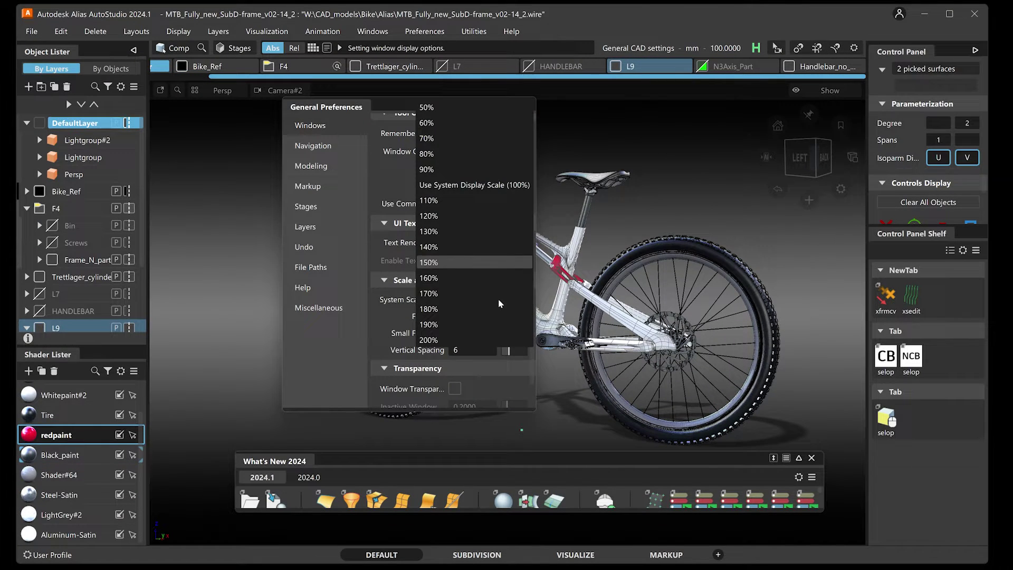
{"action": "left_click", "coordinate": [472, 227]}
{"action": "left_click", "coordinate": [497, 280]}
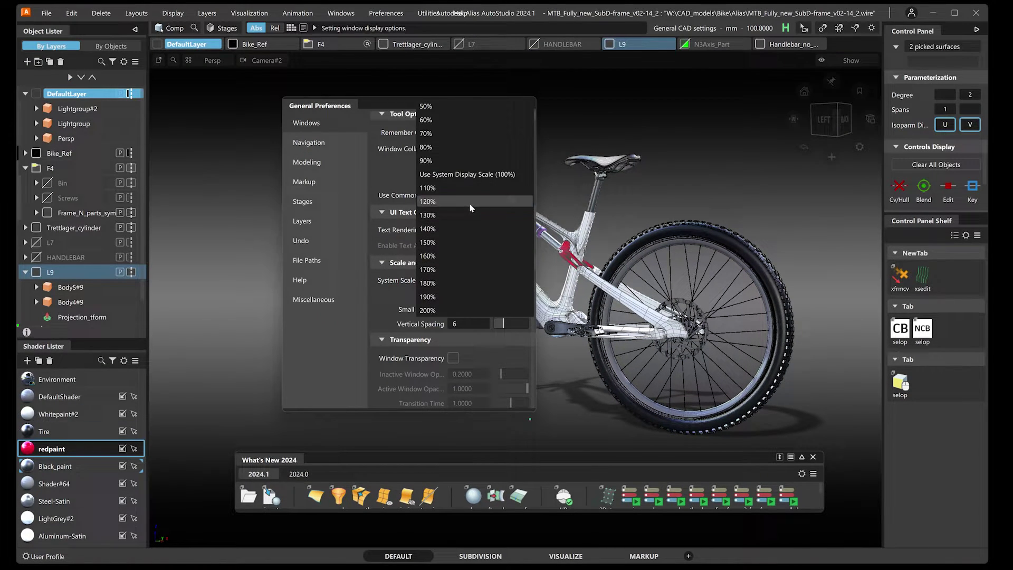
{"action": "left_click", "coordinate": [470, 202]}
- Restore the system scale multiplier to Use System Display Scale (100%) and close the General Preferences
{"action": "left_click", "coordinate": [489, 289]}
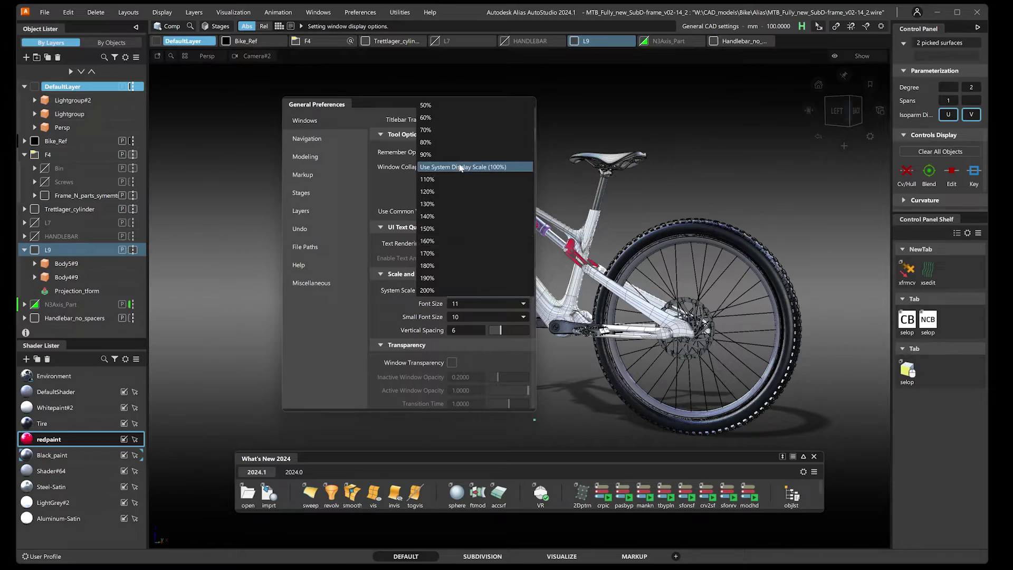
{"action": "left_click", "coordinate": [464, 166]}
{"action": "left_click", "coordinate": [528, 101]}
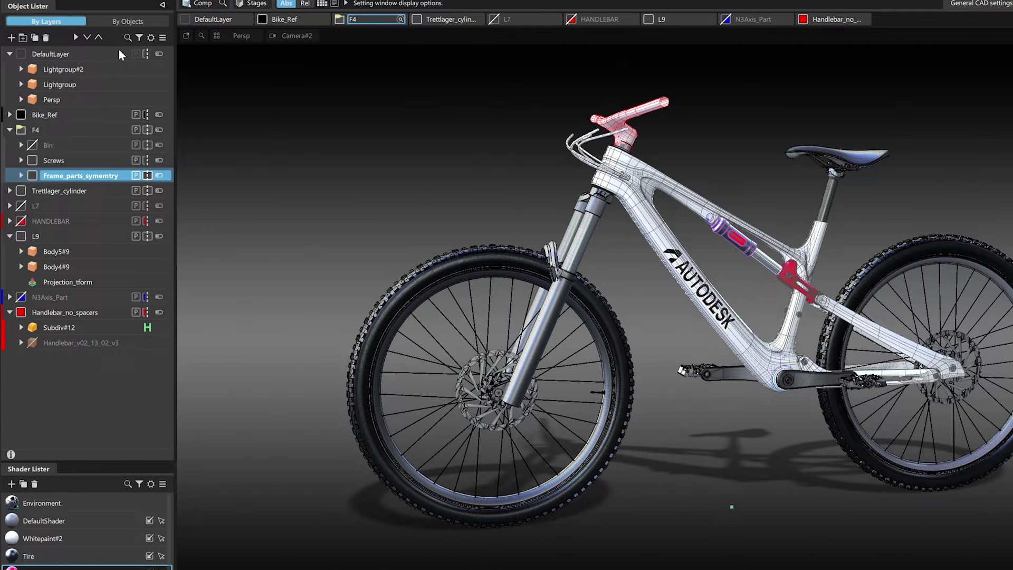
- Browse the bike's parts sorted by objects in the Object Lister and return to sorting by layers
{"action": "left_click", "coordinate": [106, 22]}
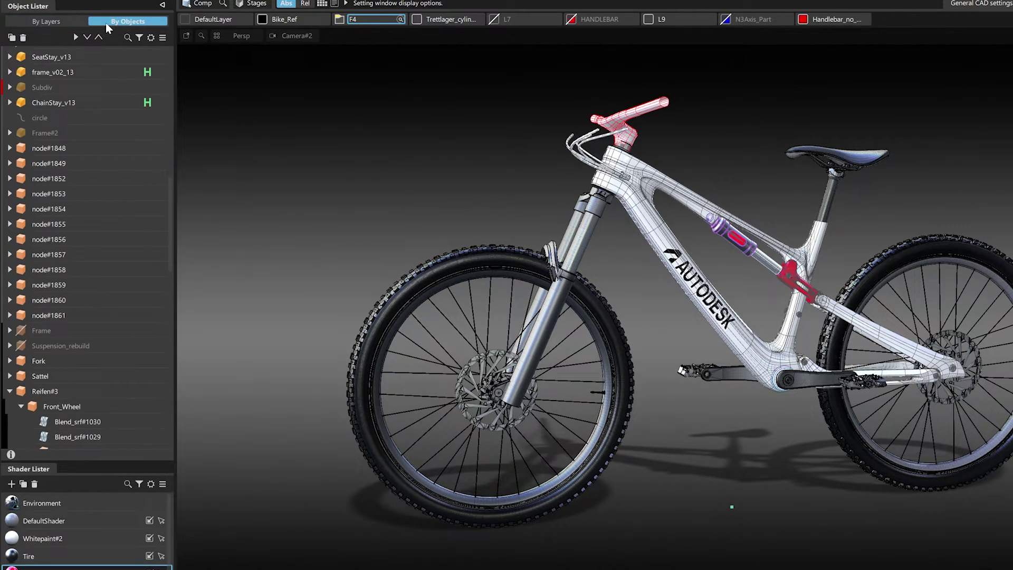
{"action": "scroll", "coordinate": [80, 227], "scroll_direction": "down", "scroll_amount": 2}
{"action": "scroll", "coordinate": [81, 229], "scroll_direction": "down", "scroll_amount": 8}
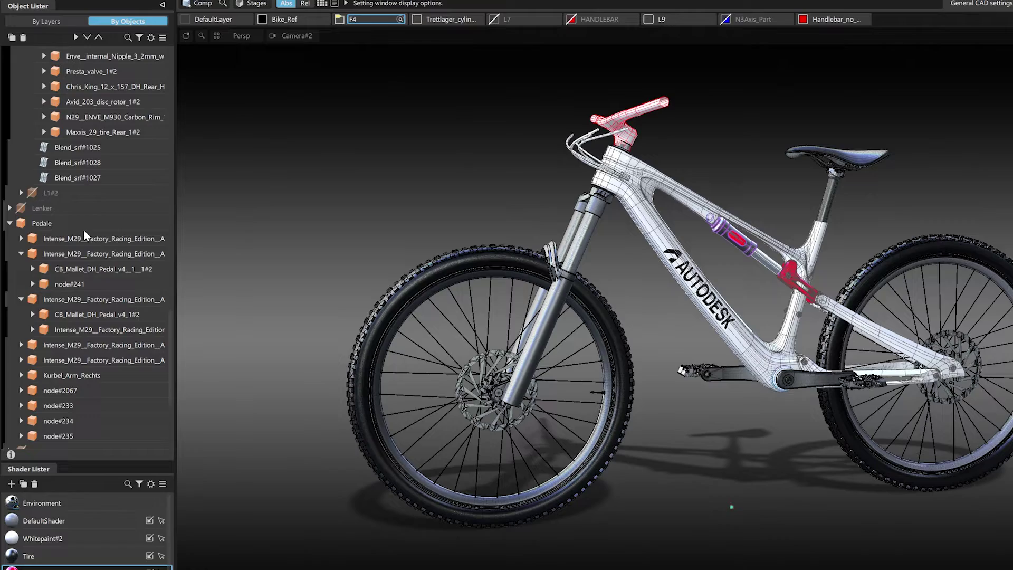
{"action": "left_click", "coordinate": [67, 24]}
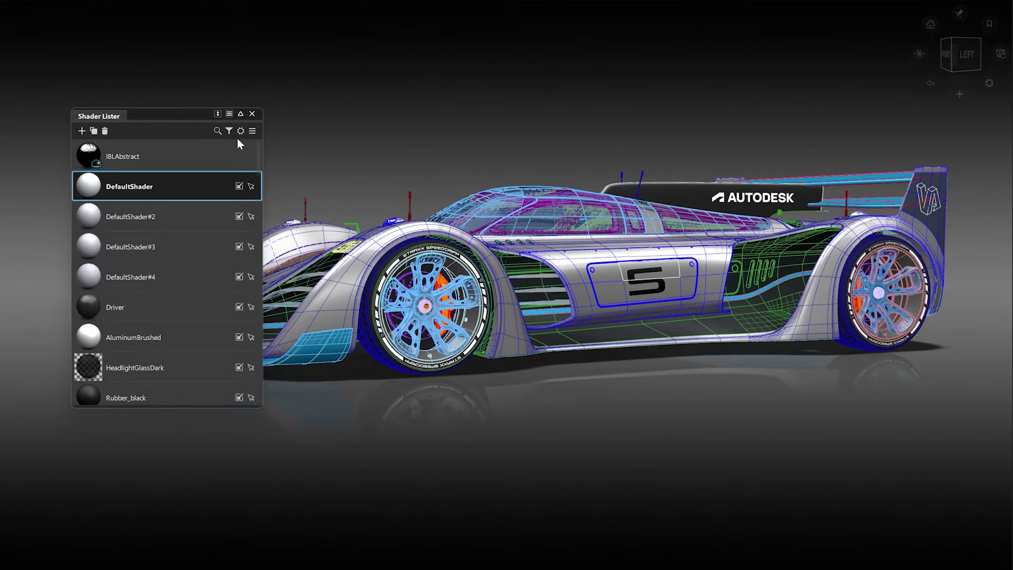
- Check the Shader Lister's filter options and open the Side shader near the end of the list
{"action": "left_click", "coordinate": [229, 130]}
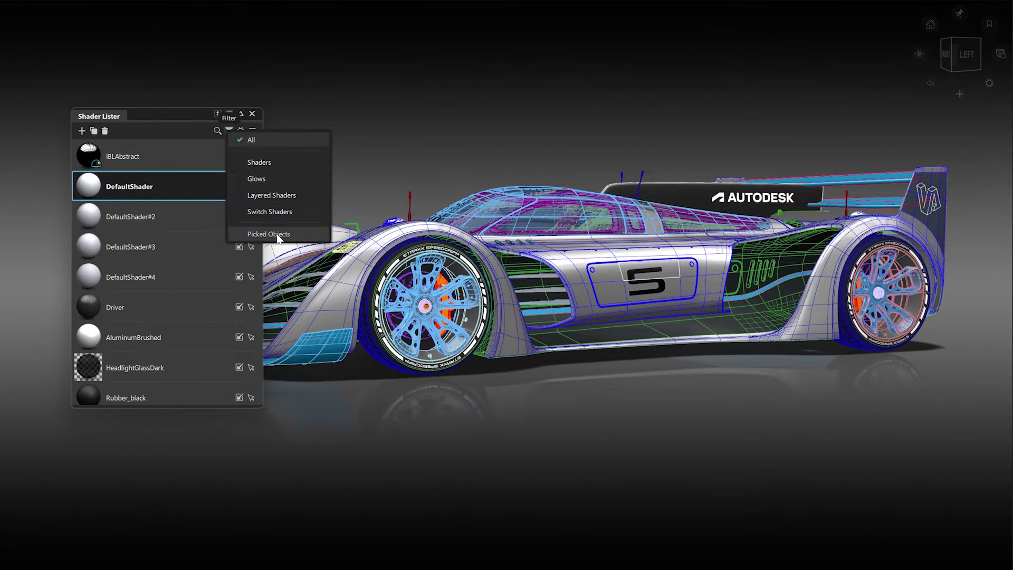
{"action": "left_click", "coordinate": [202, 126]}
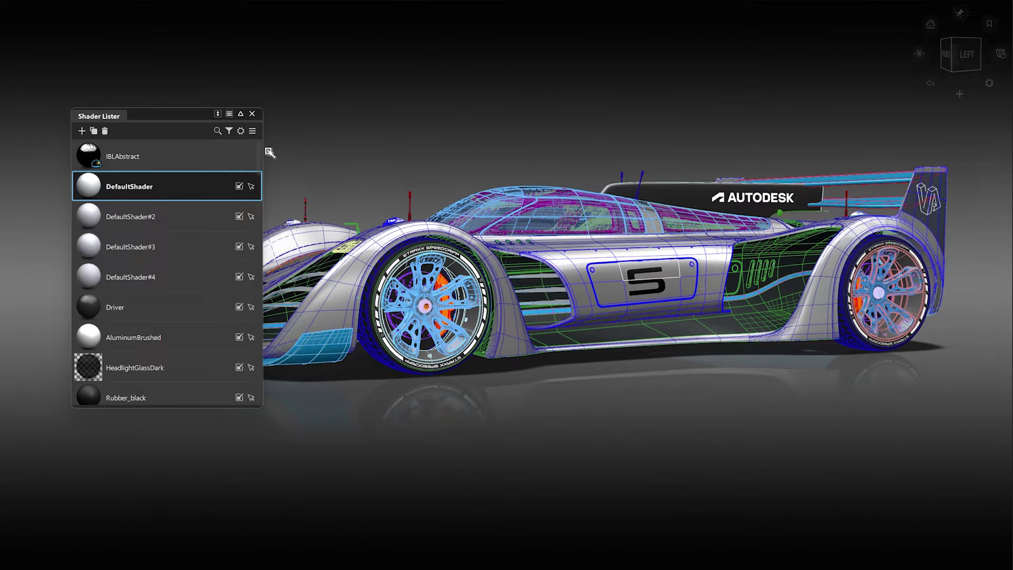
{"action": "left_click_drag", "start_coordinate": [260, 157], "coordinate": [281, 396]}
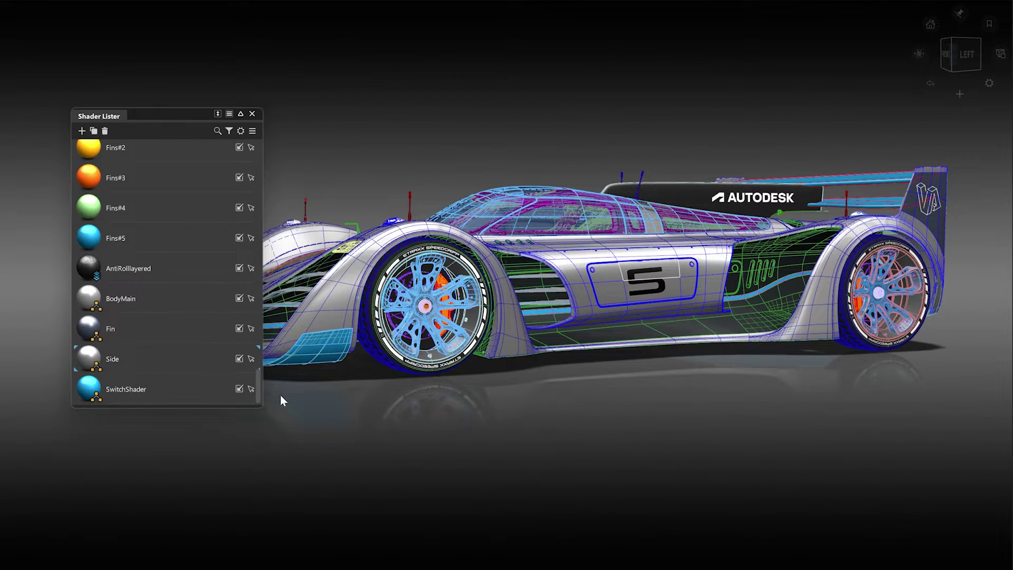
{"action": "double_click", "coordinate": [170, 357]}
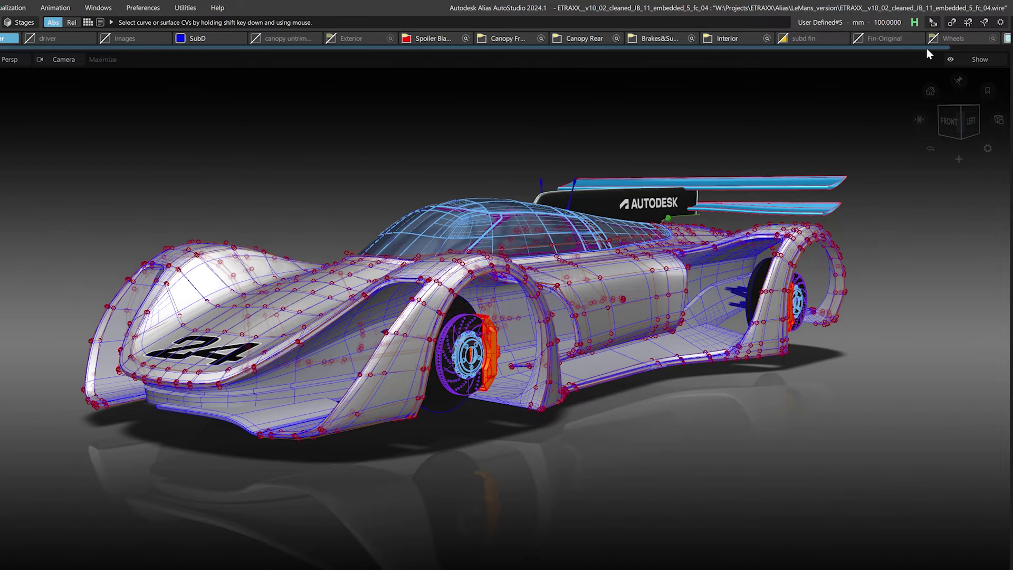
- Turn on the selection mode toggle and review the surface interior and camera-based settings in the Selection Options
{"action": "left_click", "coordinate": [934, 23]}
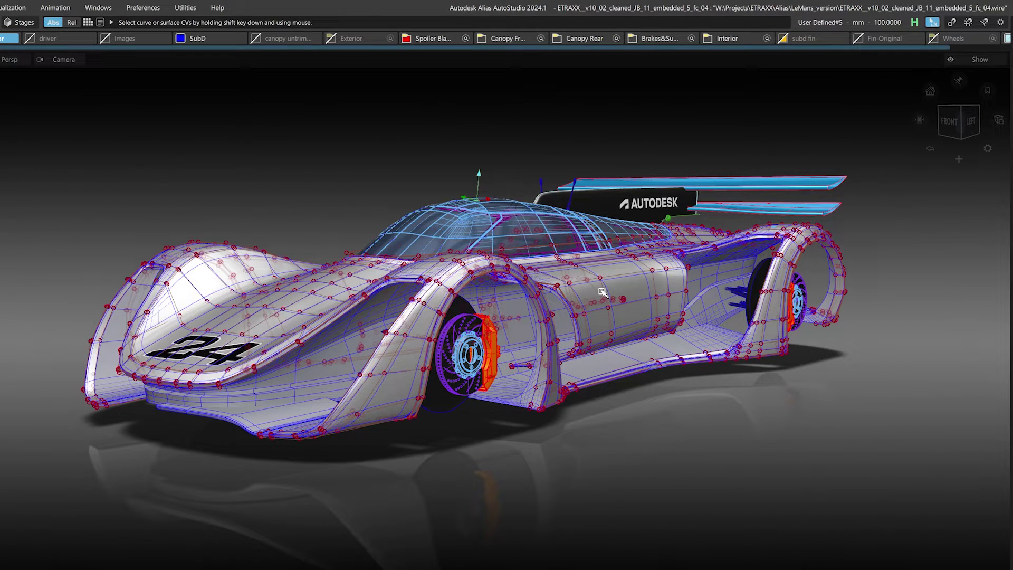
{"action": "left_click", "coordinate": [152, 8]}
{"action": "left_click", "coordinate": [226, 100]}
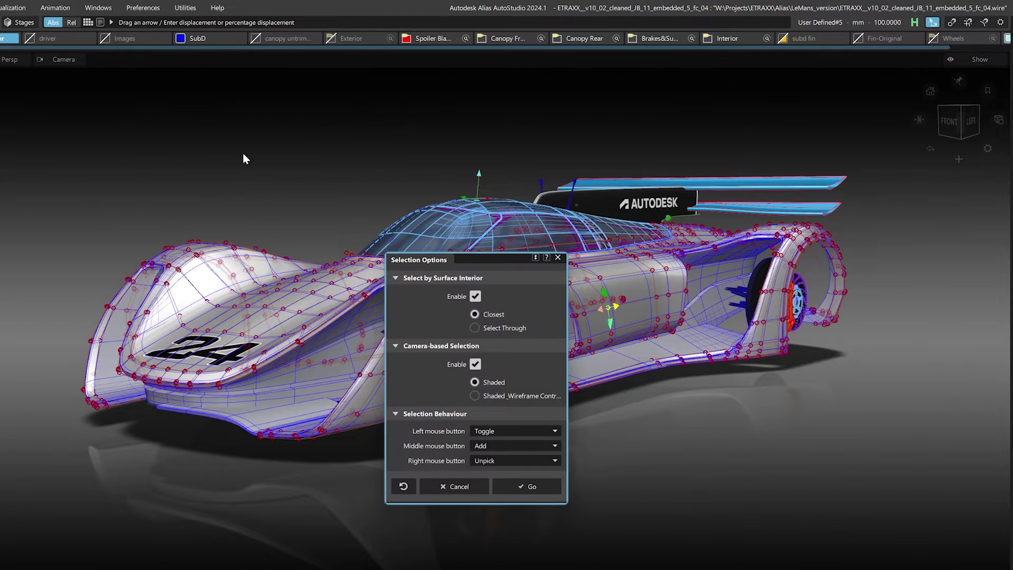
{"action": "left_click", "coordinate": [557, 257]}
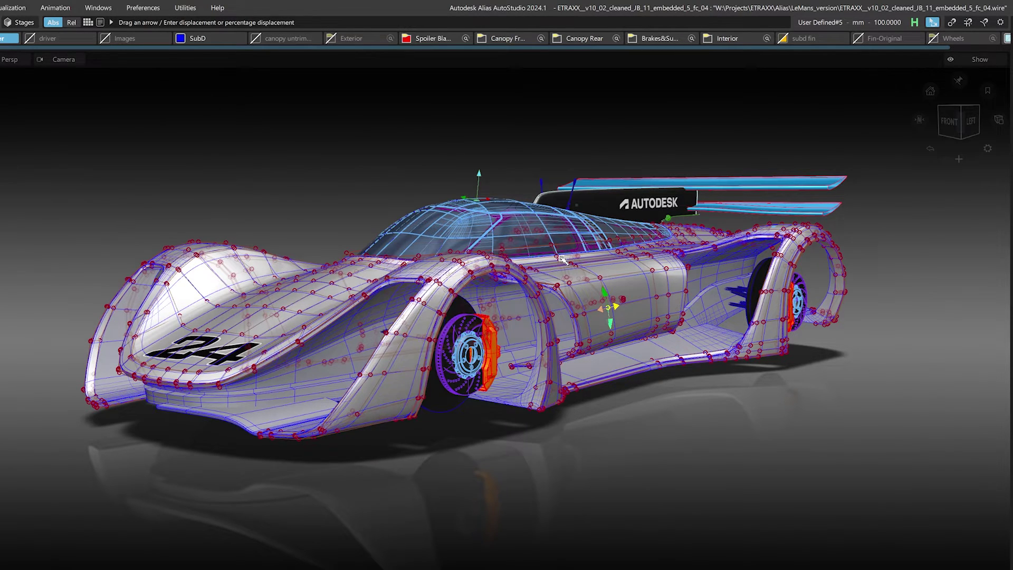
- Open the Hotkey Editor and examine its Special category
{"action": "left_click", "coordinate": [162, 8]}
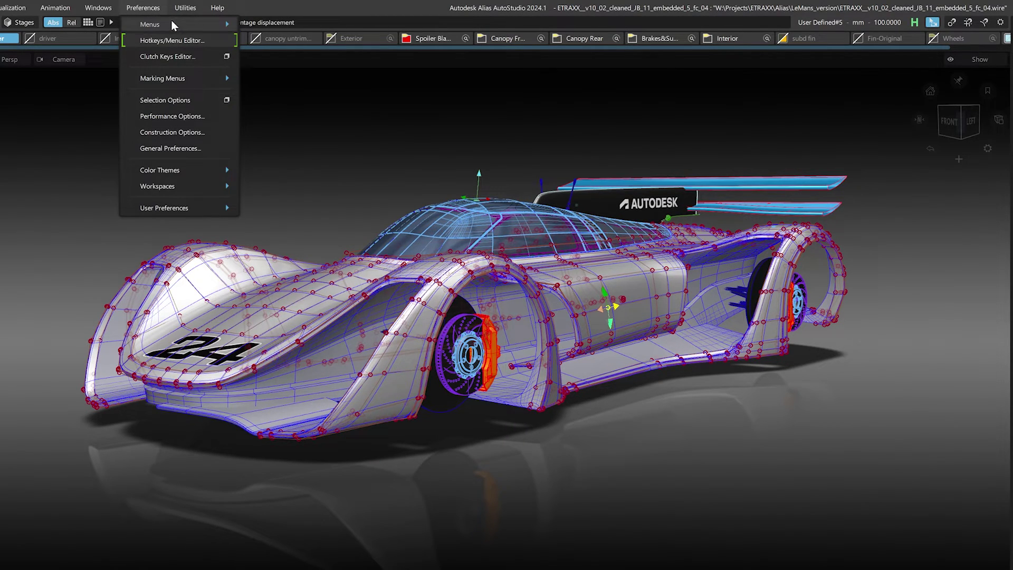
{"action": "left_click", "coordinate": [221, 42]}
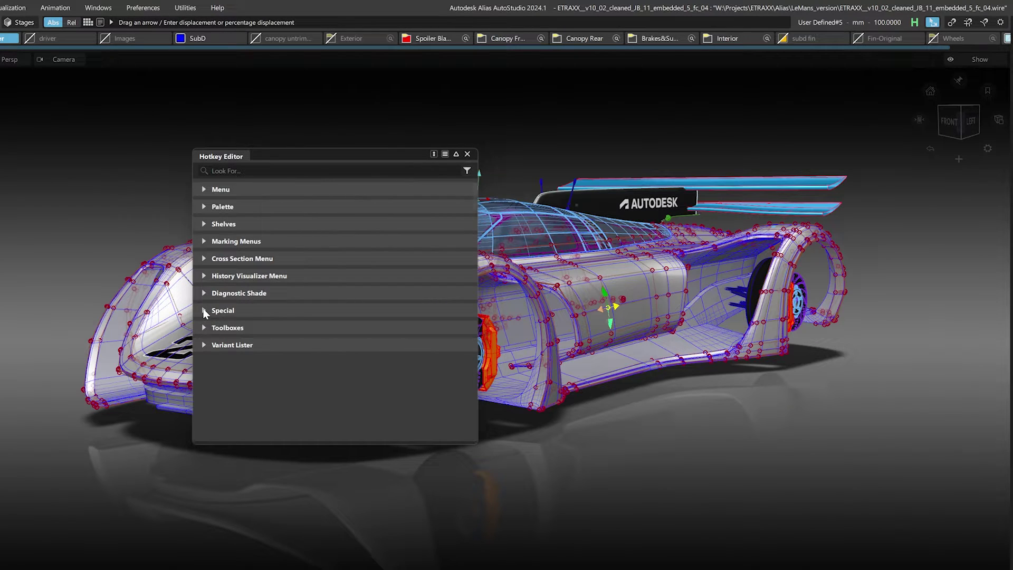
{"action": "left_click", "coordinate": [205, 311]}
{"action": "left_click", "coordinate": [211, 314]}
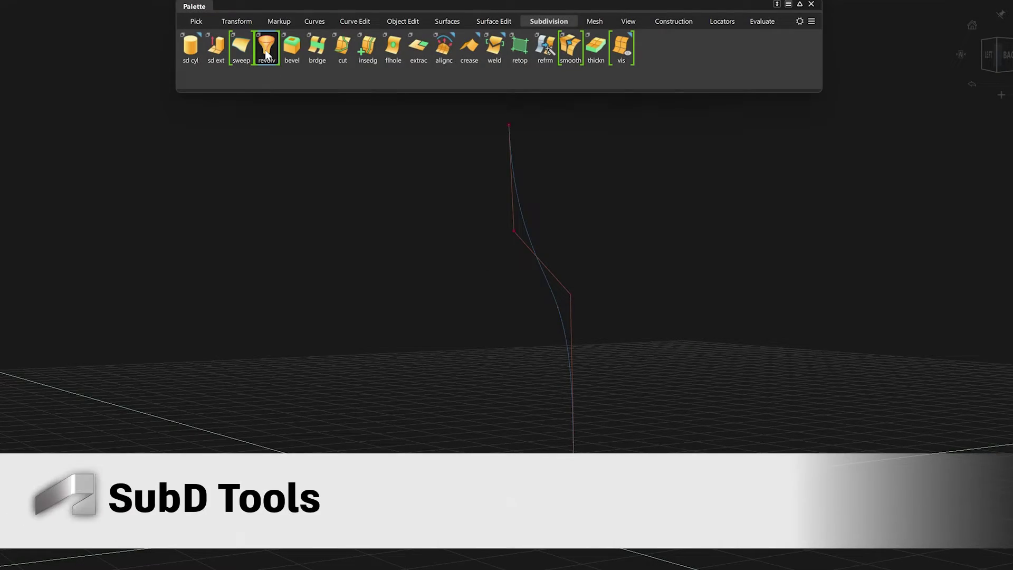
- Revolve the profile curve about the global Z axis with Subdiv Revolve and adjust its sweep end and sweep start
{"action": "double_click", "coordinate": [268, 62]}
{"action": "left_click", "coordinate": [535, 254]}
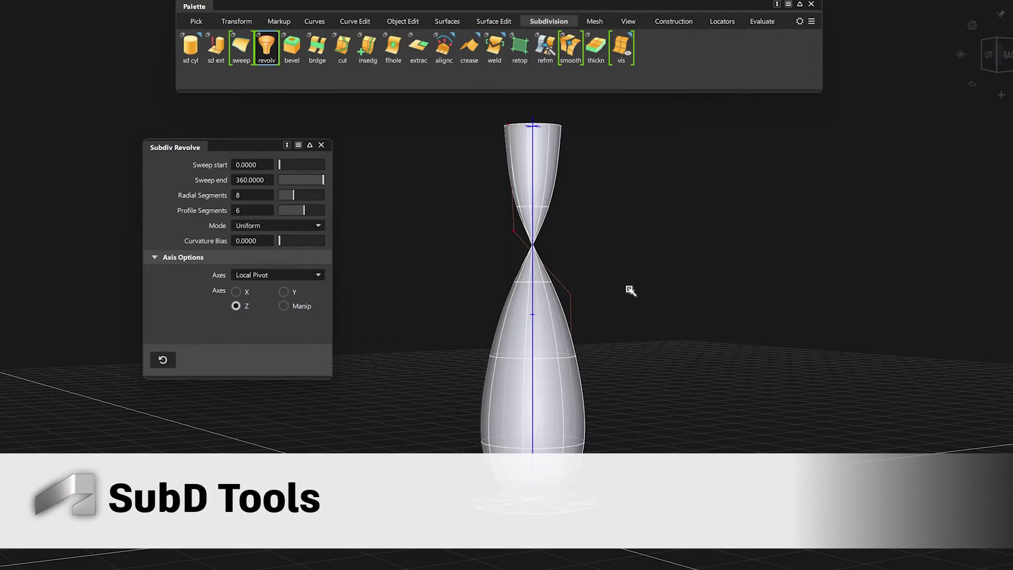
{"action": "left_click", "coordinate": [317, 276]}
{"action": "left_click", "coordinate": [306, 305]}
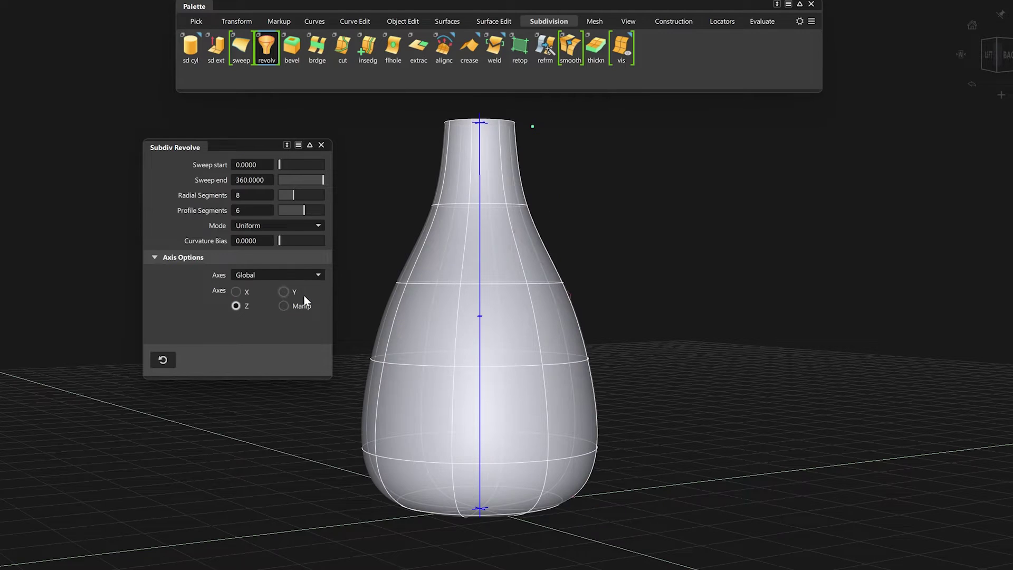
{"action": "mouse_move", "coordinate": [323, 182]}
{"action": "left_mouse_down"}
{"action": "mouse_move", "coordinate": [290, 185]}
{"action": "mouse_move", "coordinate": [304, 181]}
{"action": "left_mouse_up"}
{"action": "left_click_drag", "start_coordinate": [280, 165], "coordinate": [348, 185]}
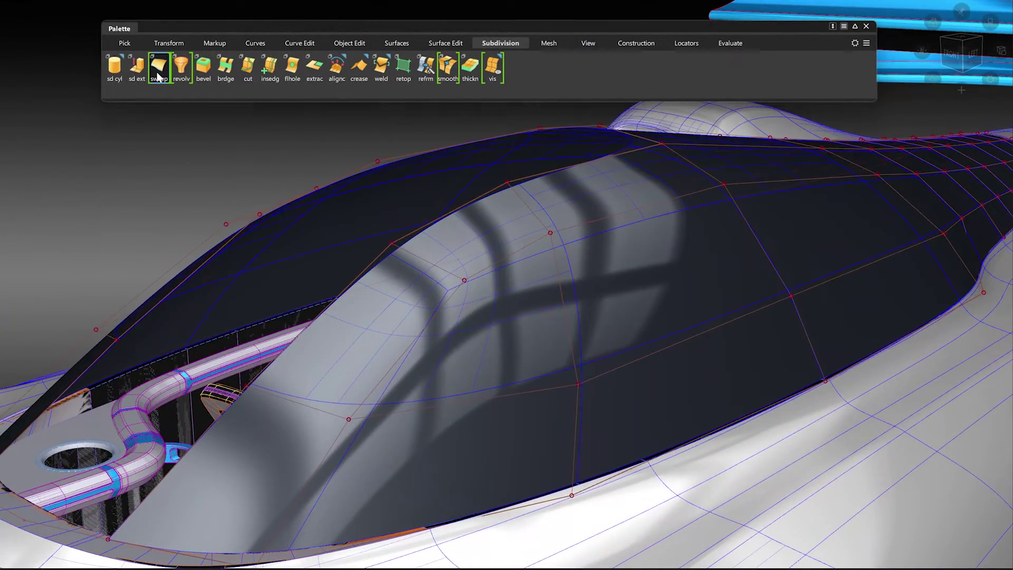
- Sweep a subdivision surface from the canopy opening's edges using Subdiv Sweep in Parallel mode with Chain Select
{"action": "left_click", "coordinate": [158, 66]}
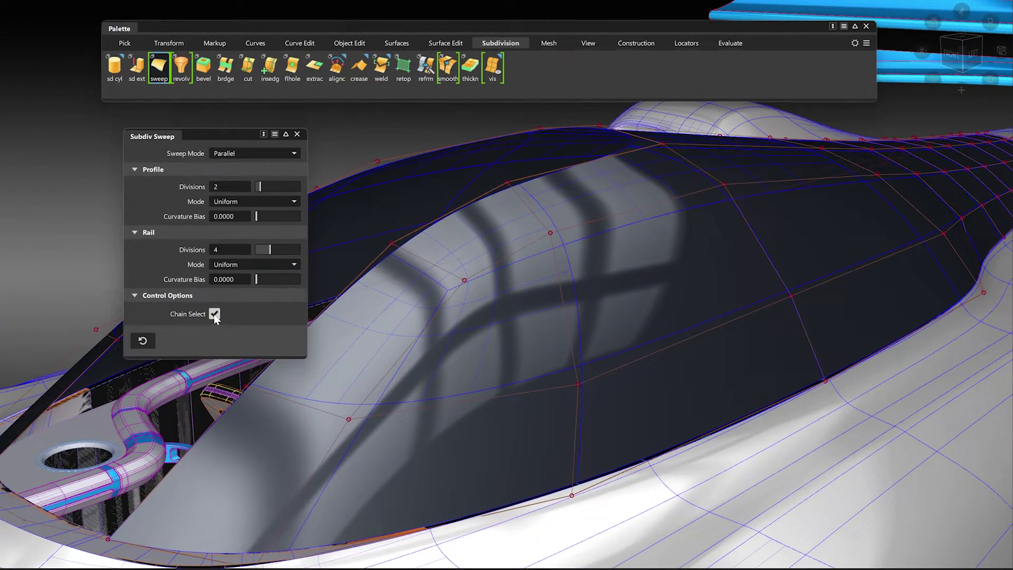
{"action": "left_click", "coordinate": [644, 140]}
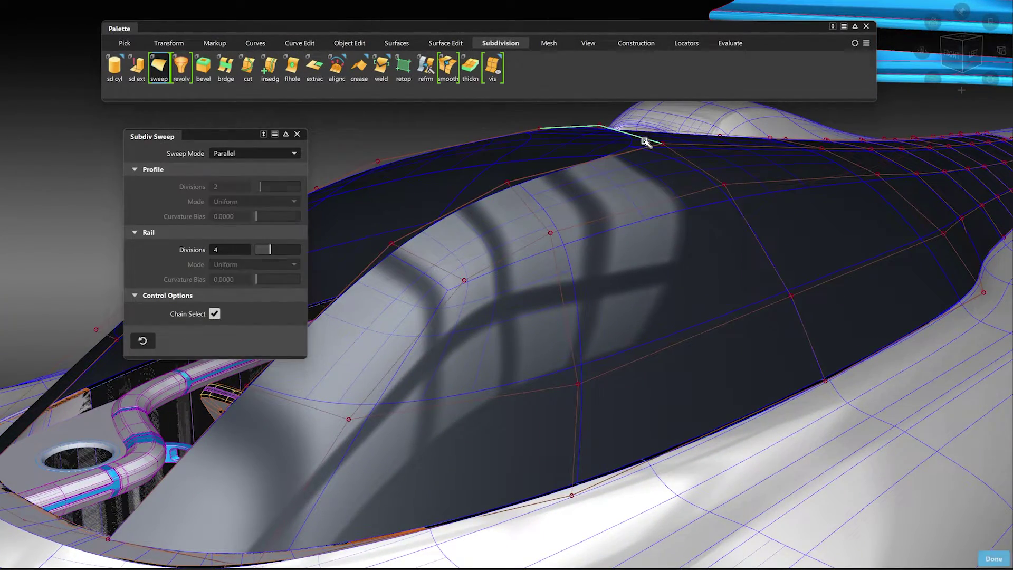
{"action": "left_click", "coordinate": [587, 163]}
{"action": "left_click_drag", "start_coordinate": [464, 219], "coordinate": [699, 239], "text": "alt+shift"}
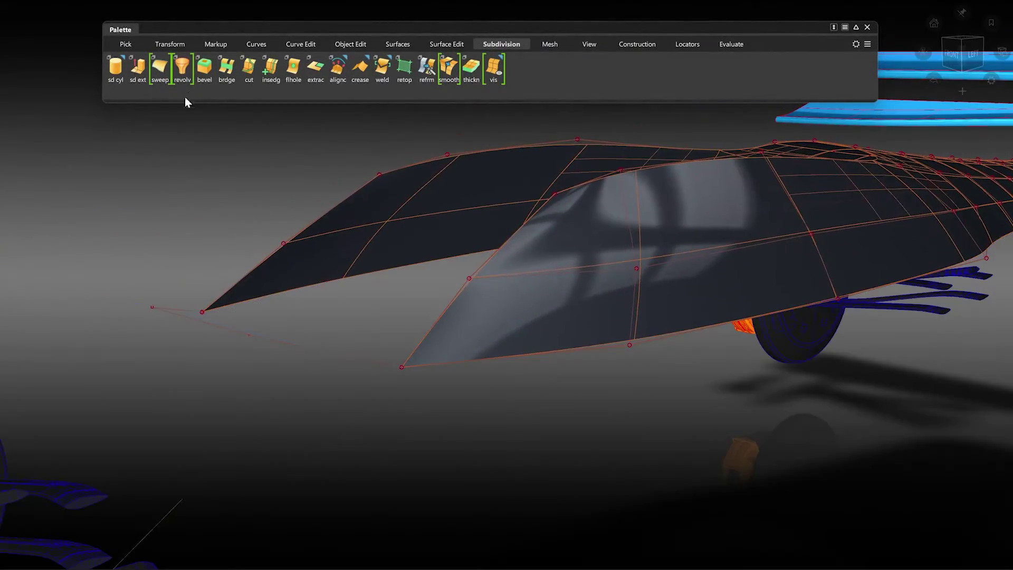
- Bridge the two front canopy edges along the guide curve with Subdiv Bridge, using 5 divisions
{"action": "left_click", "coordinate": [226, 67]}
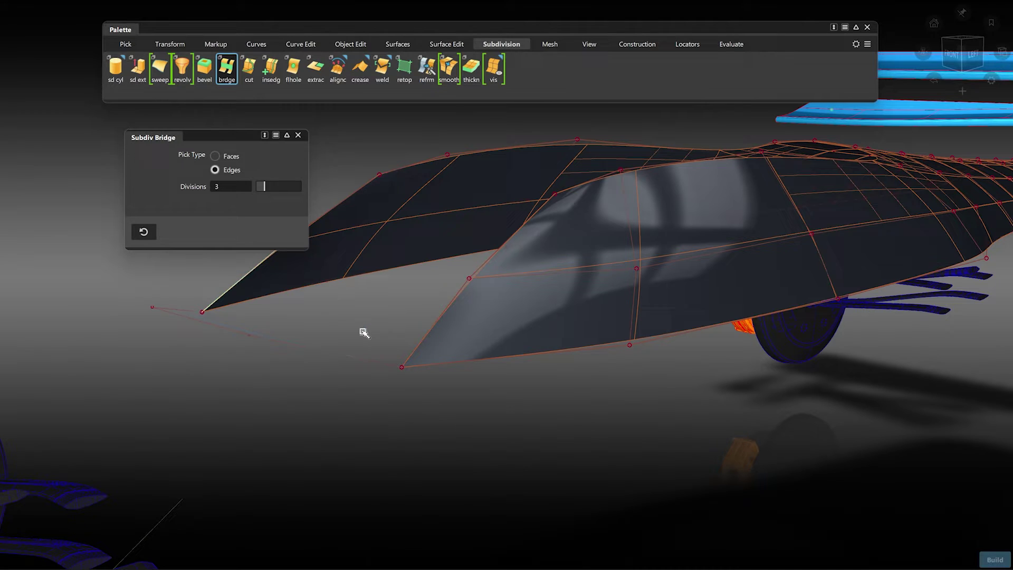
{"action": "left_click", "coordinate": [429, 331]}
{"action": "left_click_drag", "start_coordinate": [315, 335], "coordinate": [319, 372]}
{"action": "left_click_drag", "start_coordinate": [392, 378], "coordinate": [488, 441], "text": "alt+shift"}
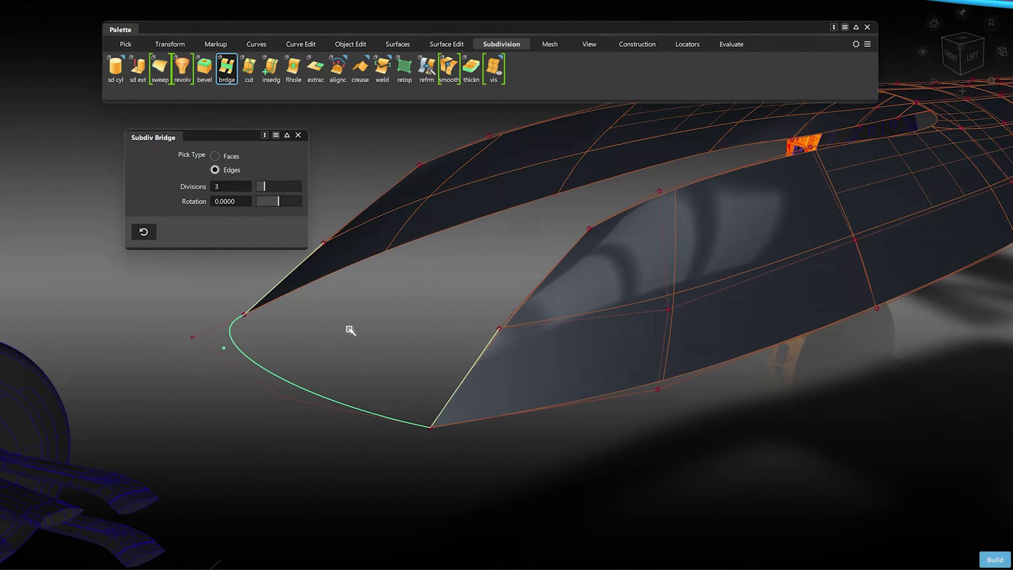
{"action": "left_click_drag", "start_coordinate": [265, 187], "coordinate": [274, 189]}
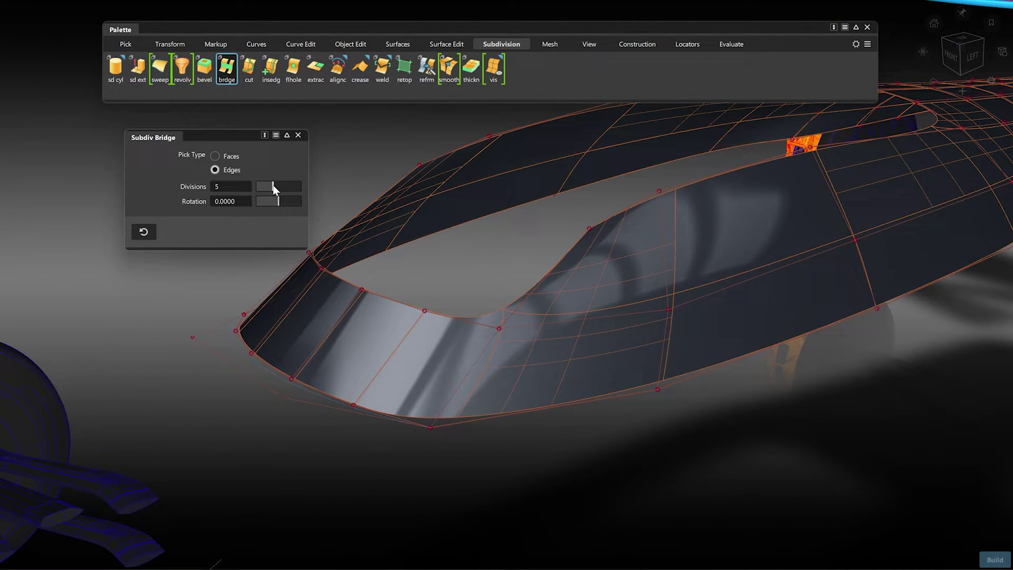
{"action": "left_click", "coordinate": [297, 135]}
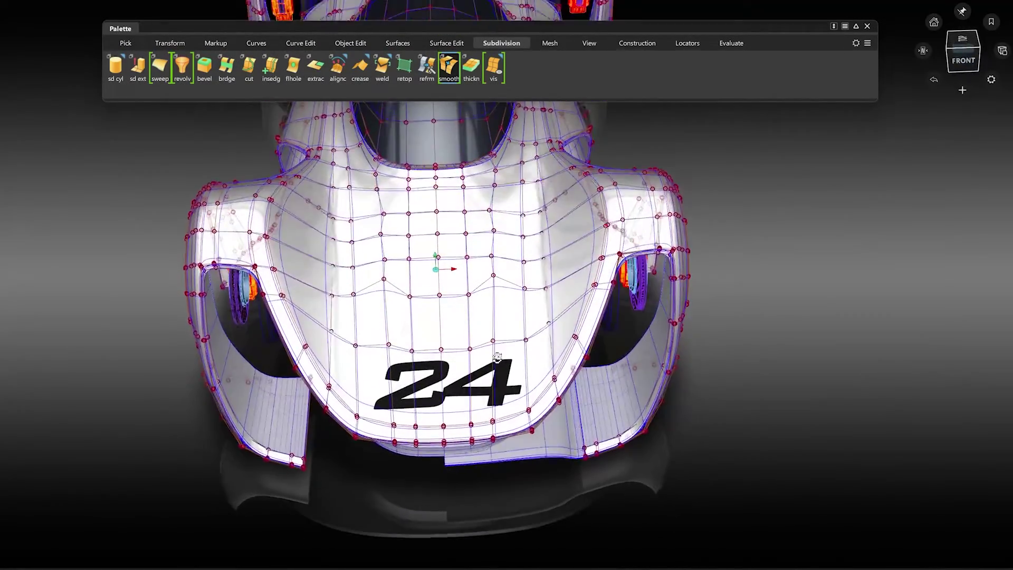
- Smooth the kinked control row on the hood above the number 24 with Subdiv Smooth, using Smooth mode at strength 0.88
{"action": "left_click_drag", "start_coordinate": [494, 404], "coordinate": [494, 402], "text": "alt+shift"}
{"action": "left_click", "coordinate": [449, 67]}
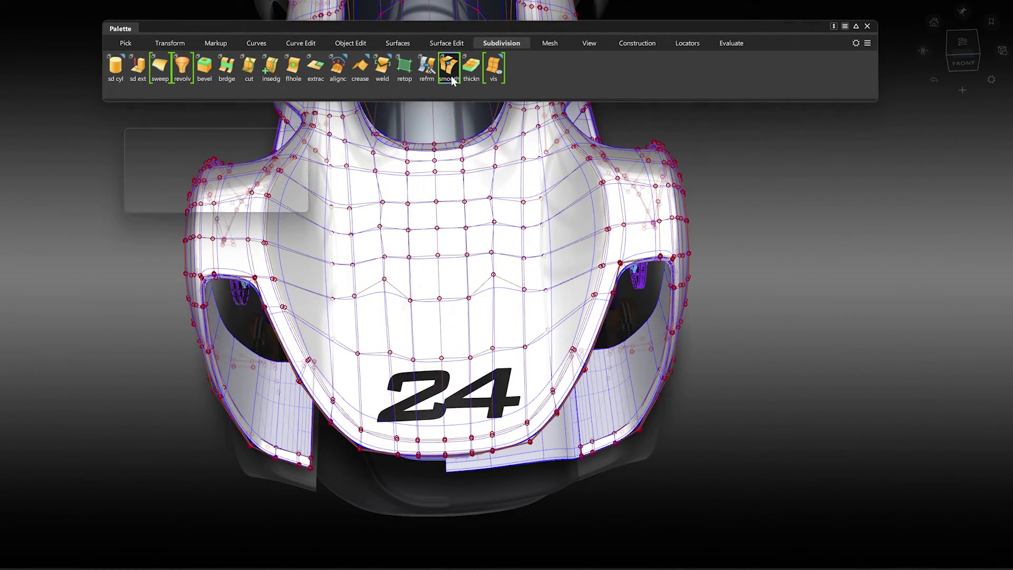
{"action": "left_click", "coordinate": [294, 154]}
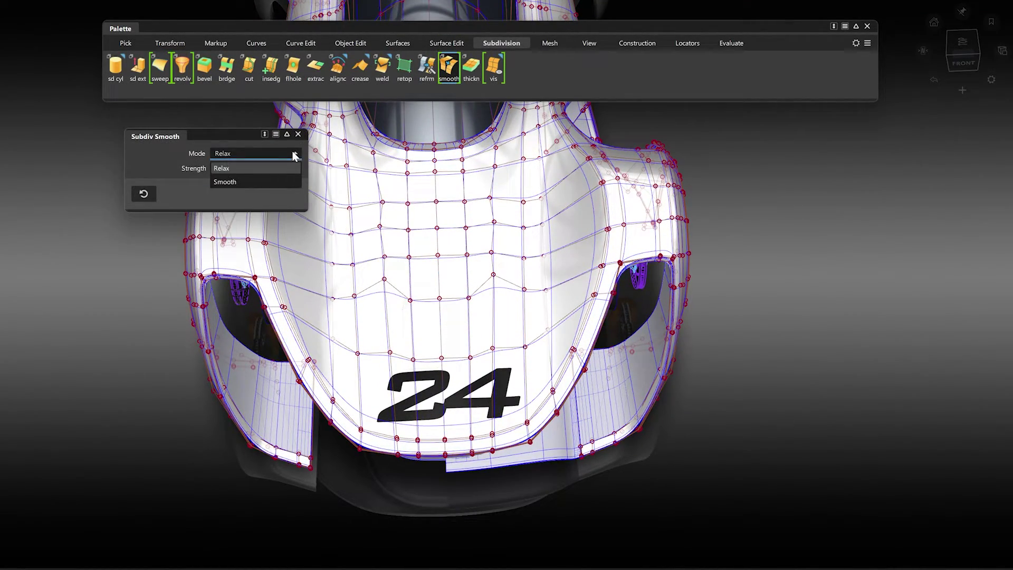
{"action": "left_click", "coordinate": [281, 182]}
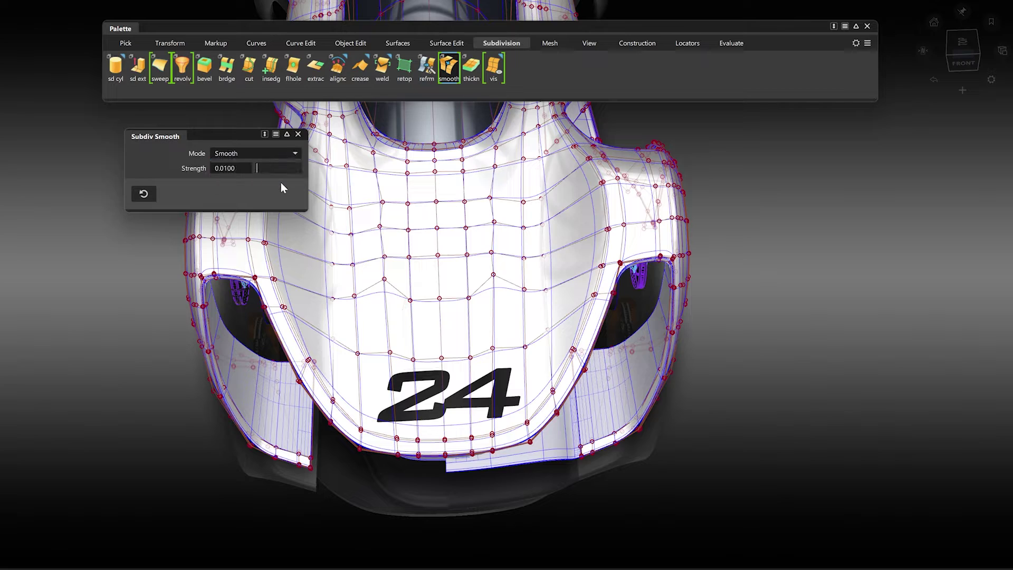
{"action": "left_click", "coordinate": [495, 275]}
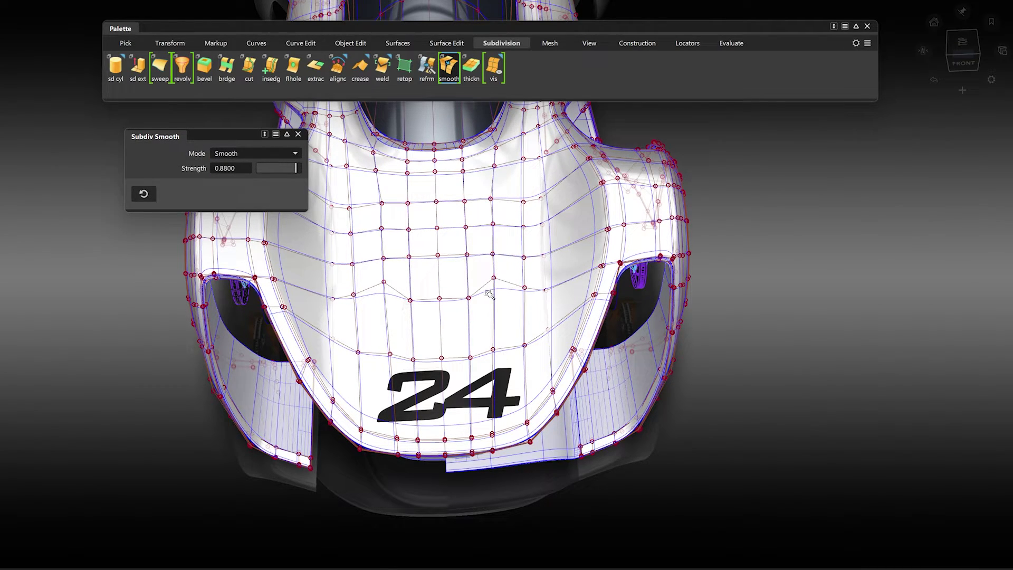
{"action": "left_click_drag", "start_coordinate": [488, 293], "coordinate": [407, 296]}
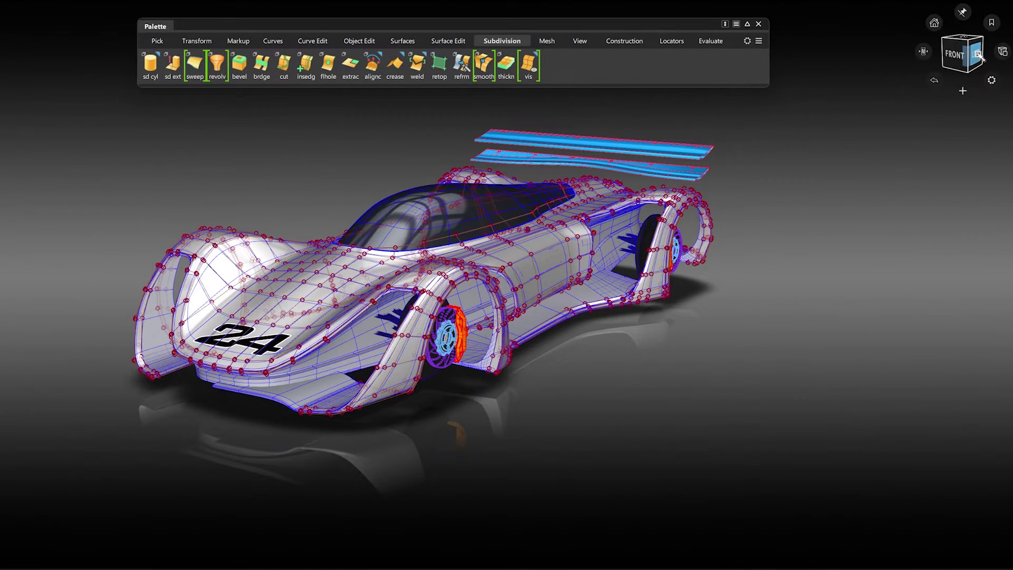
- In the left view, select the body's control vertices behind the front wheels and make them invisible
{"action": "left_click", "coordinate": [978, 54]}
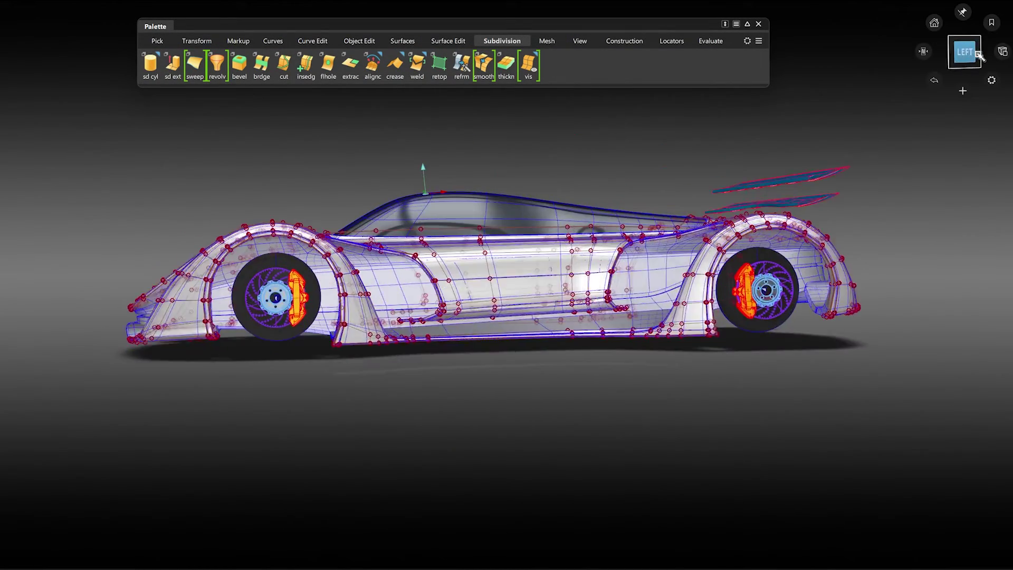
{"action": "left_click", "coordinate": [508, 160], "text": "ctrl+shift"}
{"action": "left_click", "coordinate": [558, 159]}
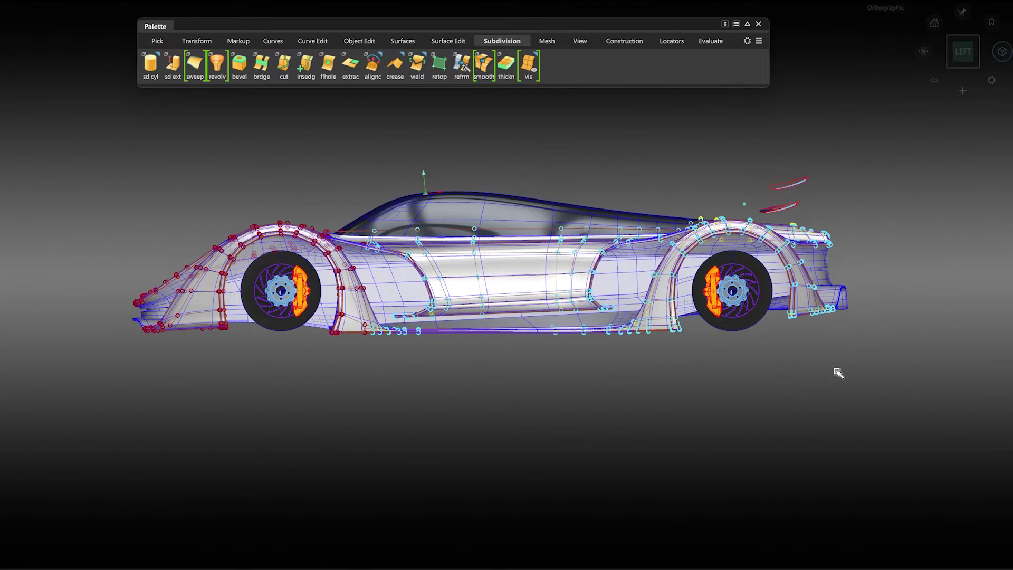
{"action": "left_click_drag", "start_coordinate": [572, 329], "coordinate": [649, 359], "text": "alt+shift"}
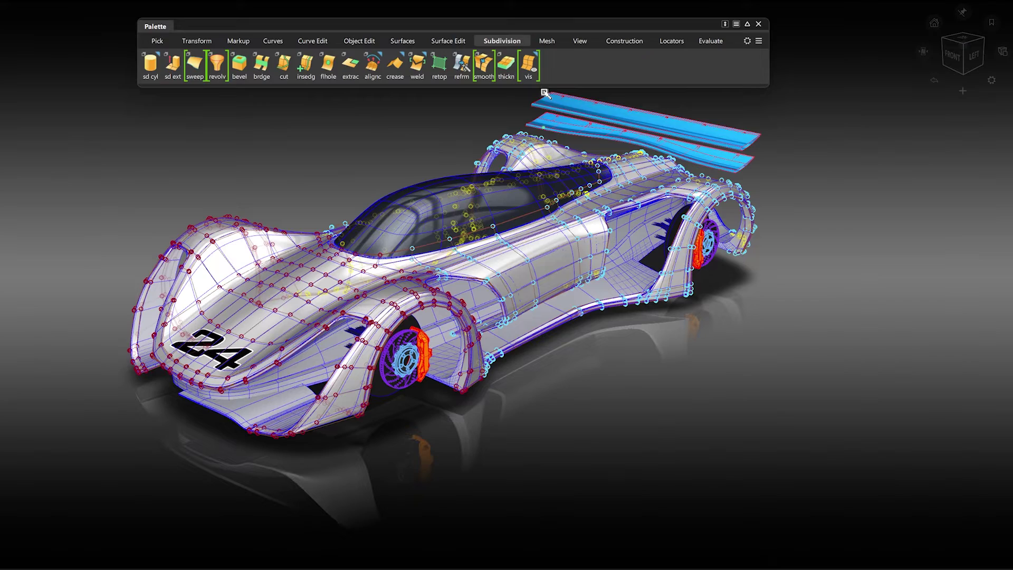
{"action": "left_click", "coordinate": [528, 73]}
{"action": "left_click", "coordinate": [609, 112]}
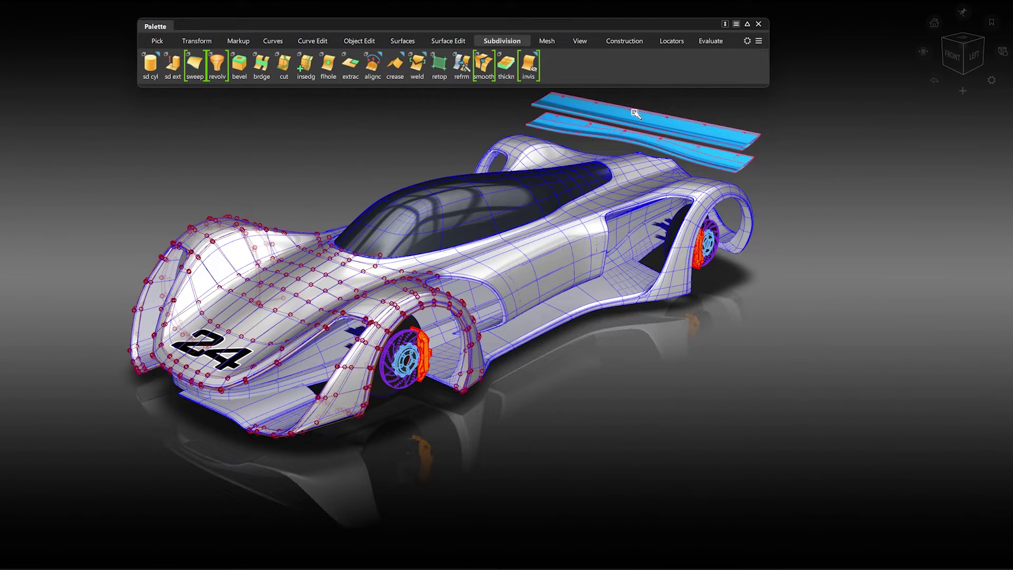
- Toggle subdivision control visibility back and forth between the car body's front and rear sections
{"action": "left_click_drag", "start_coordinate": [626, 125], "coordinate": [670, 138], "text": "alt+shift"}
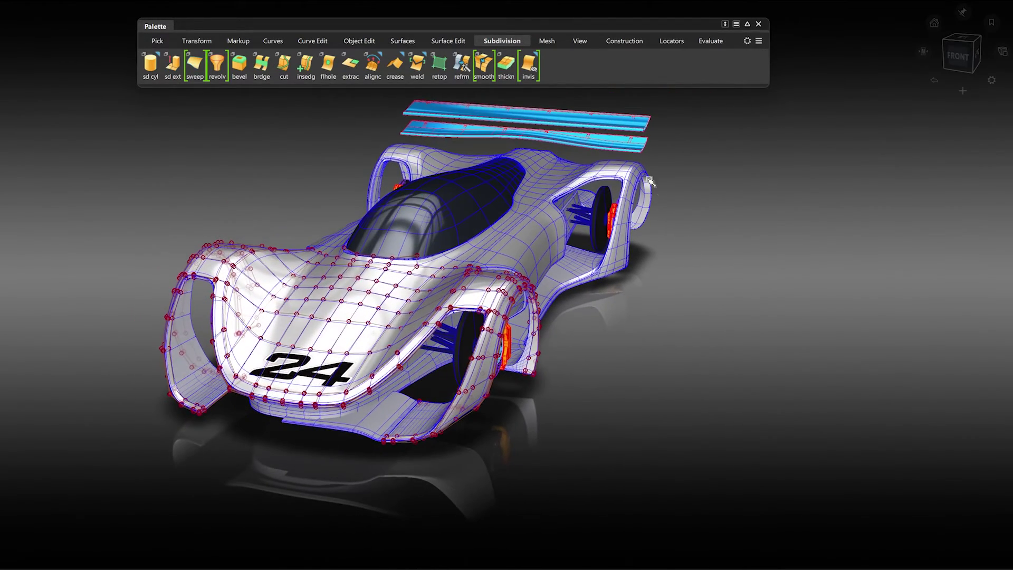
{"action": "left_click", "coordinate": [533, 71]}
{"action": "left_click", "coordinate": [625, 131]}
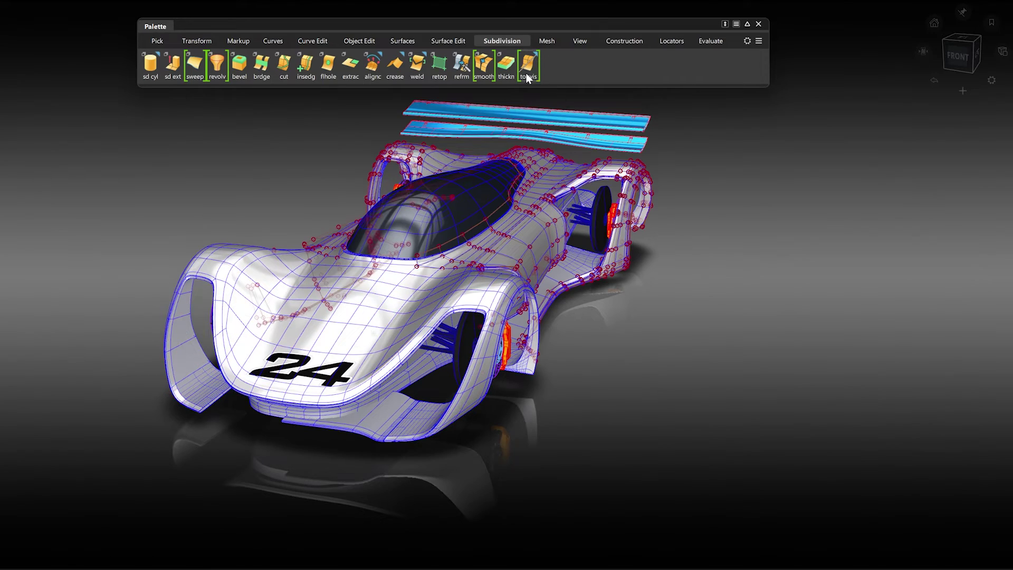
{"action": "left_click", "coordinate": [527, 78]}
{"action": "left_click", "coordinate": [606, 129]}
{"action": "left_click_drag", "start_coordinate": [606, 132], "coordinate": [447, 246], "text": "alt+shift"}
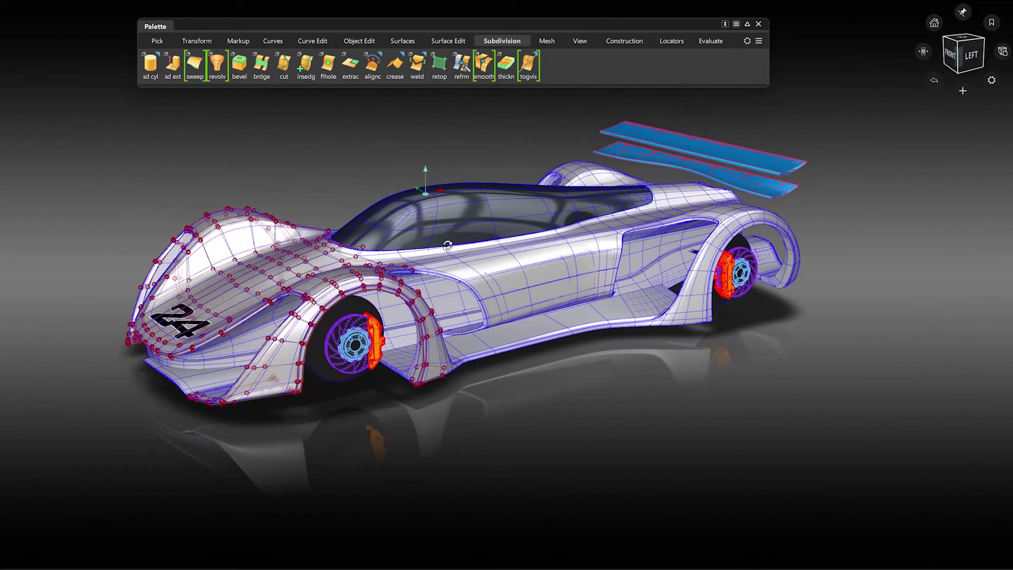
{"action": "left_click", "coordinate": [528, 66]}
{"action": "left_click", "coordinate": [578, 94]}
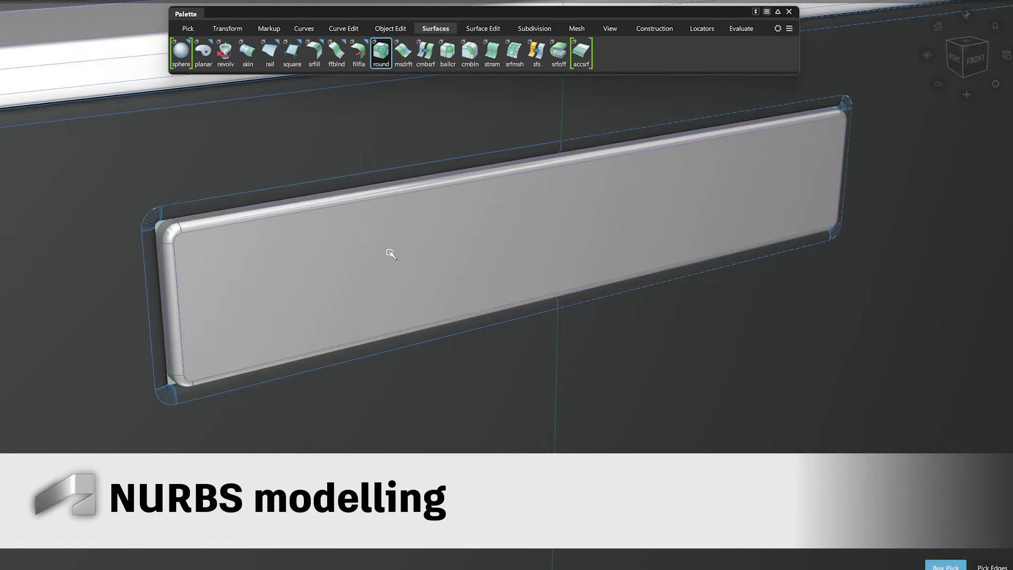
- Select all 1.0 radius manipulators on the rounded badge together and set them to 1.5
{"action": "left_click_drag", "start_coordinate": [484, 229], "coordinate": [570, 228], "text": "alt+shift"}
{"action": "middle_click_drag", "start_coordinate": [570, 229], "coordinate": [641, 208], "text": "alt+shift"}
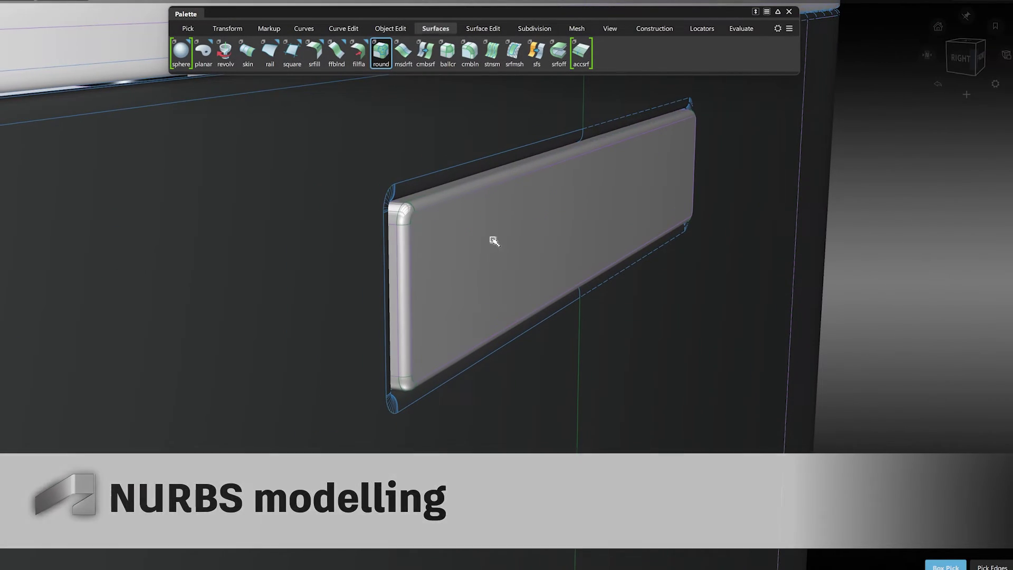
{"action": "left_click", "coordinate": [405, 244]}
{"action": "left_click", "coordinate": [404, 228]}
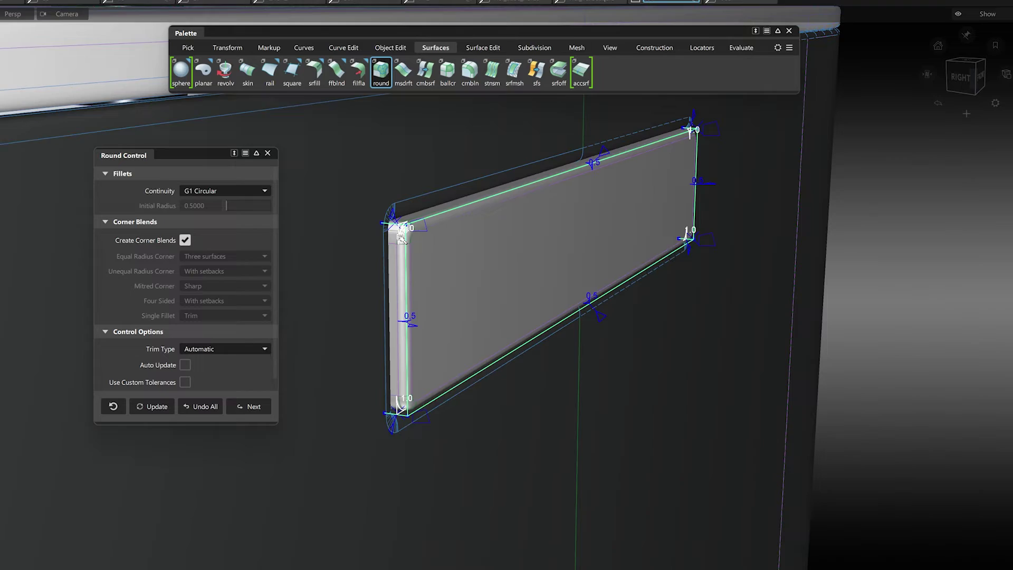
{"action": "type", "text": "1.5"}
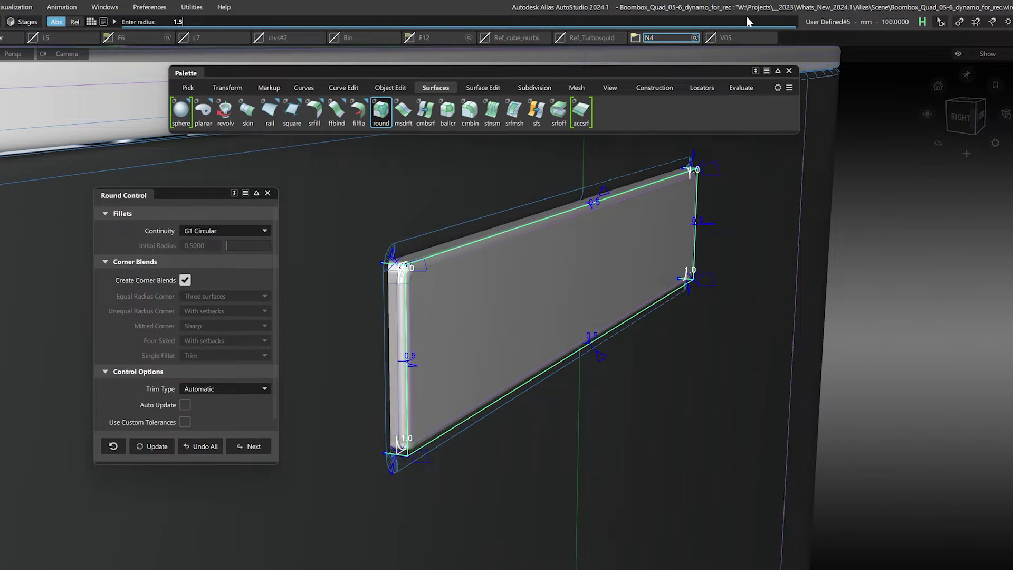
{"action": "key", "text": "Return"}
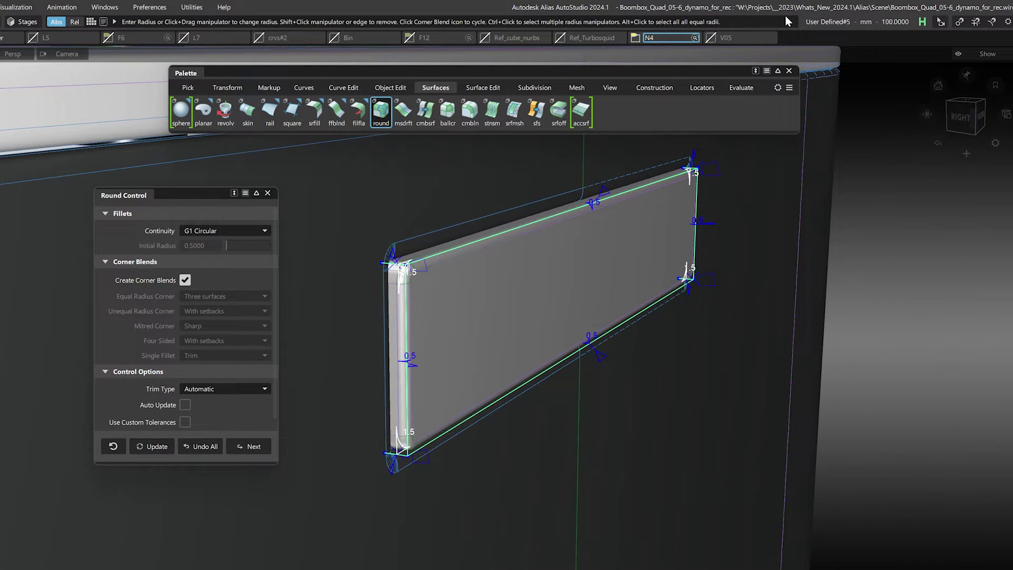
- Set all 0.5 edge radii around the badge's front face to 0.7 and close the round controls
{"action": "left_click", "coordinate": [591, 204], "text": "alt"}
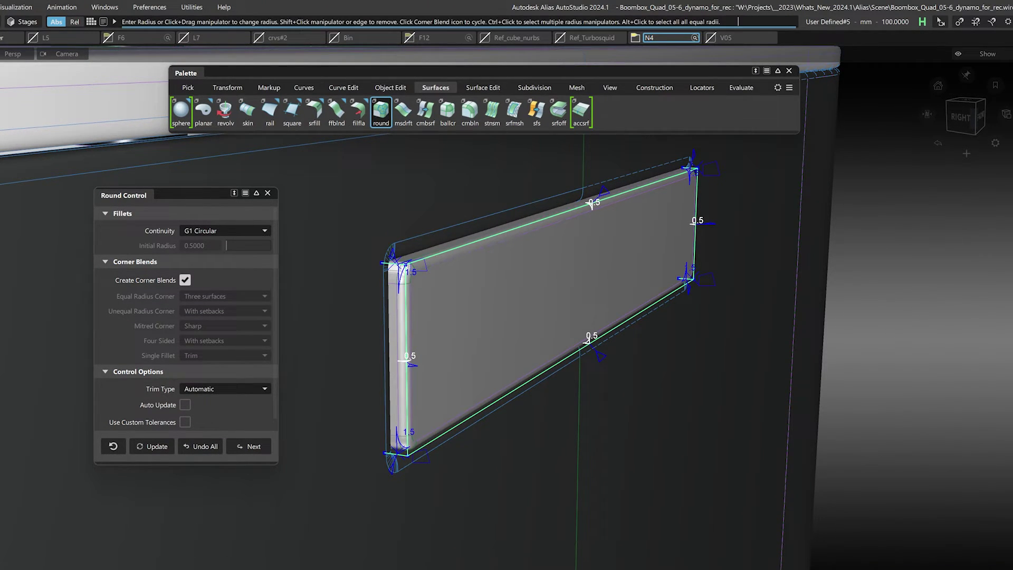
{"action": "type", "text": "0.7"}
{"action": "key", "text": "Return"}
{"action": "left_click_drag", "start_coordinate": [476, 313], "coordinate": [477, 255], "text": "alt+shift"}
{"action": "left_click", "coordinate": [268, 193]}
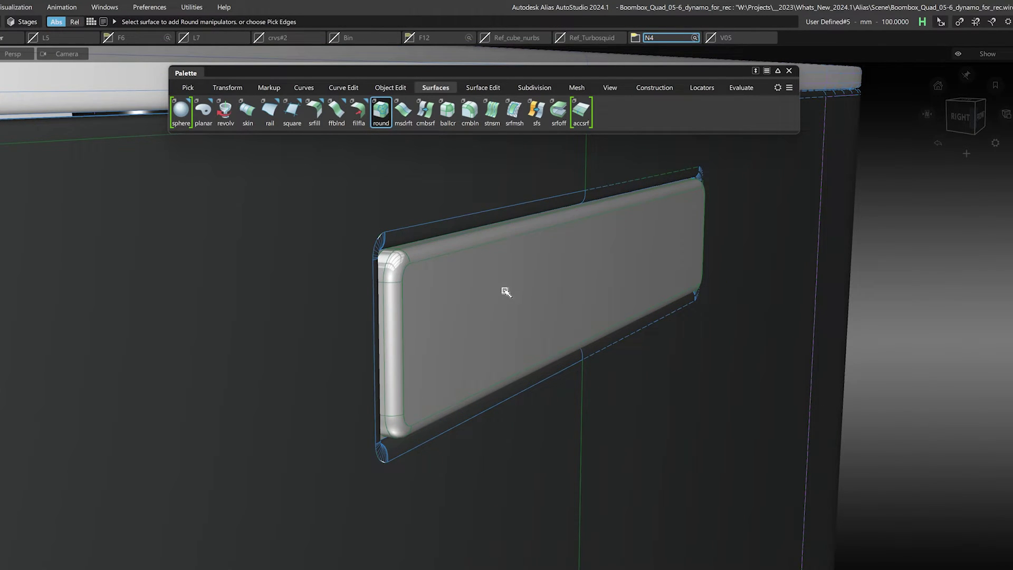
{"action": "right_click_drag", "start_coordinate": [507, 292], "coordinate": [572, 348], "text": "alt+shift"}
{"action": "left_click_drag", "start_coordinate": [572, 348], "coordinate": [454, 378], "text": "alt+shift"}
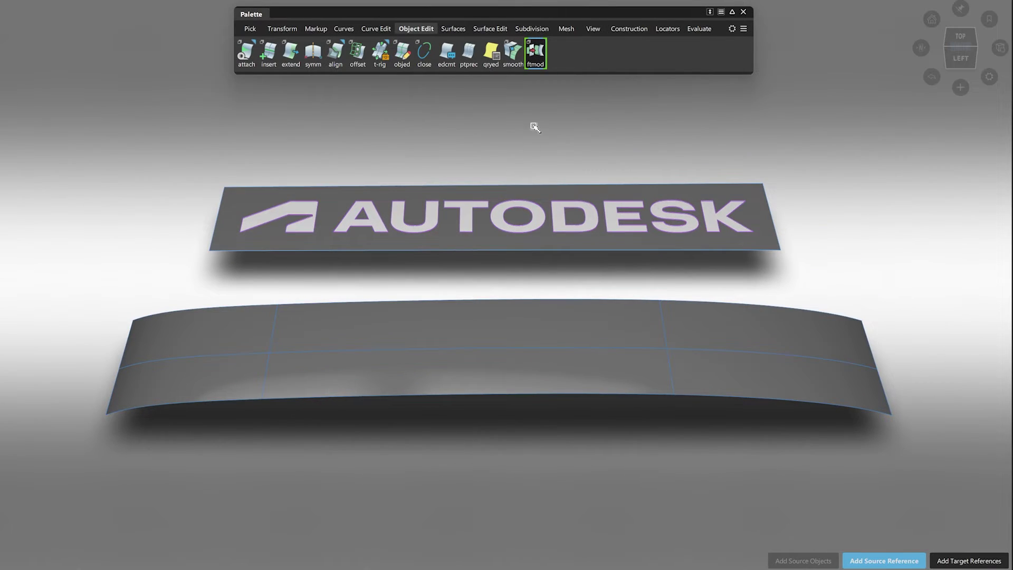
- Use Feature Modifier to map the AUTODESK logo from its flat reference plane onto the curved target surfaces
{"action": "left_click", "coordinate": [535, 56]}
{"action": "left_click_drag", "start_coordinate": [235, 153], "coordinate": [763, 253]}
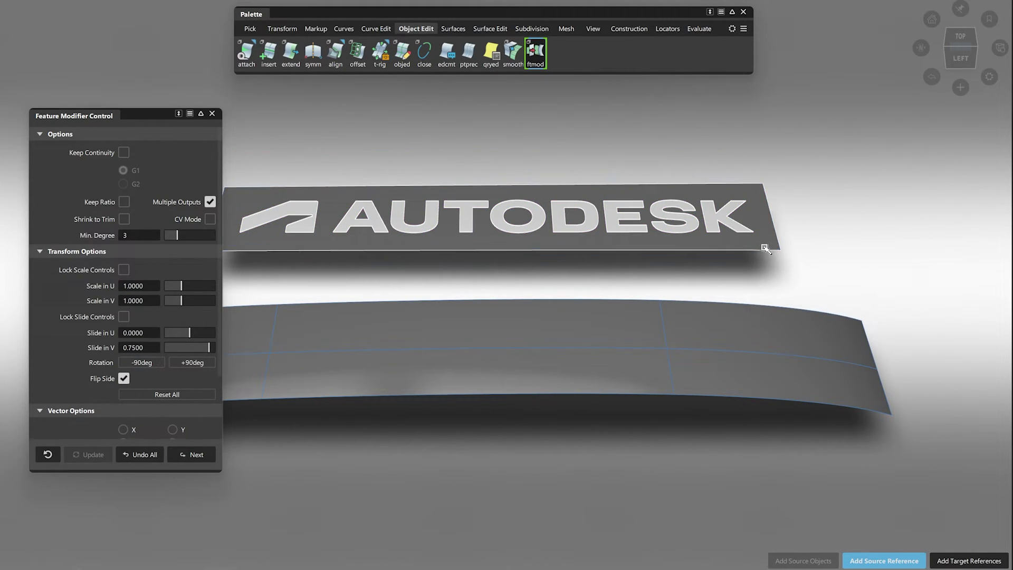
{"action": "key", "text": "space"}
{"action": "left_click", "coordinate": [765, 248]}
{"action": "key", "text": "space"}
{"action": "left_click_drag", "start_coordinate": [250, 296], "coordinate": [718, 418]}
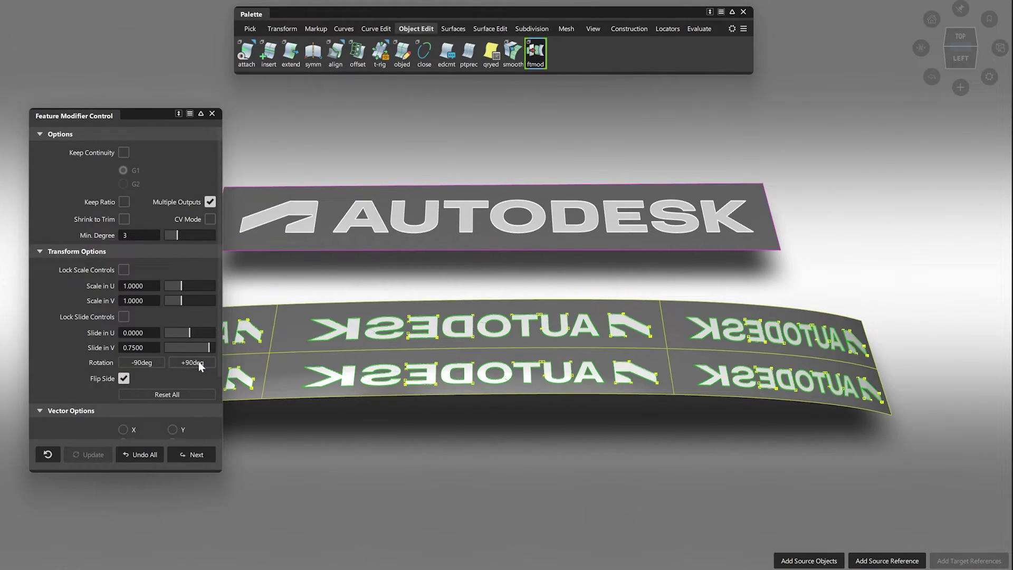
- Turn off Flip Side and Multiple Outputs so a single unmirrored logo spans the curved surfaces
{"action": "left_click", "coordinate": [123, 378]}
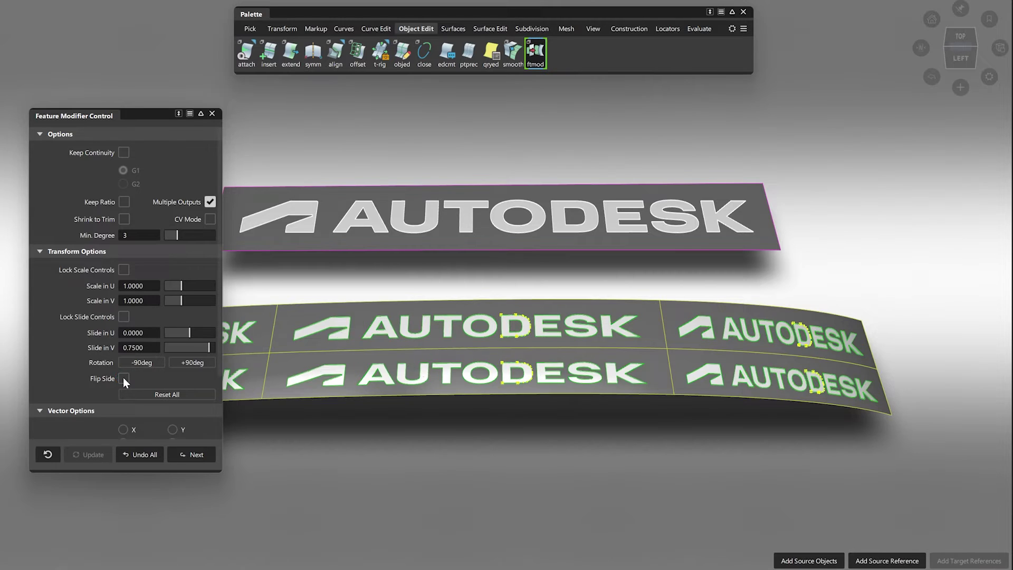
{"action": "left_click_drag", "start_coordinate": [294, 389], "coordinate": [565, 327], "text": "alt+shift"}
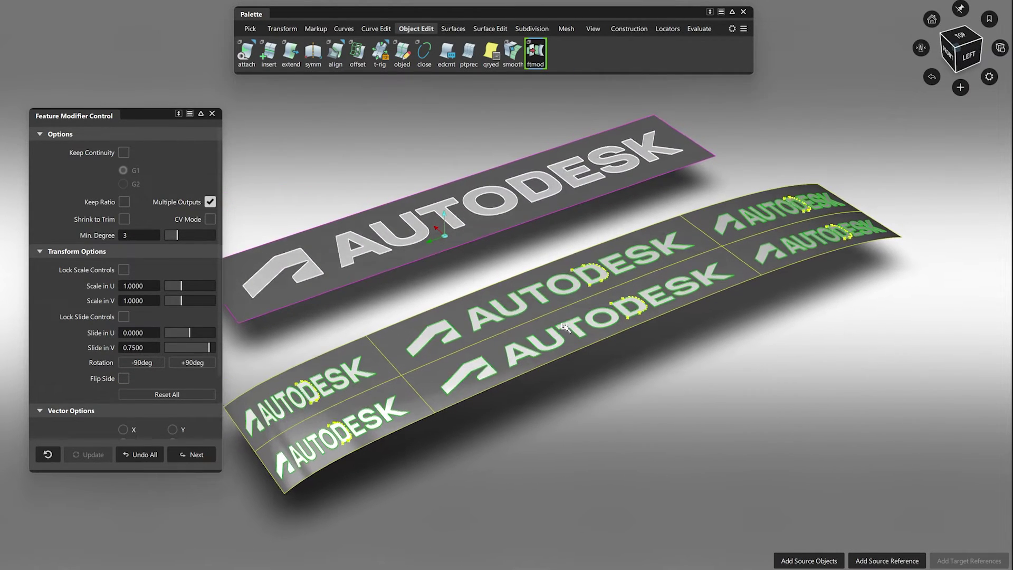
{"action": "left_click", "coordinate": [211, 201]}
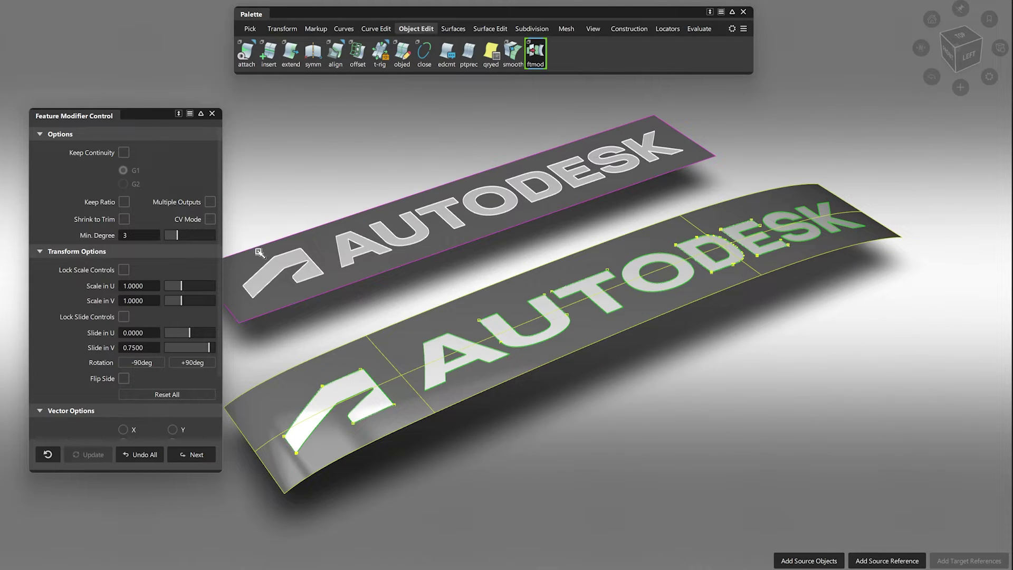
{"action": "left_click_drag", "start_coordinate": [523, 357], "coordinate": [489, 359], "text": "alt+shift"}
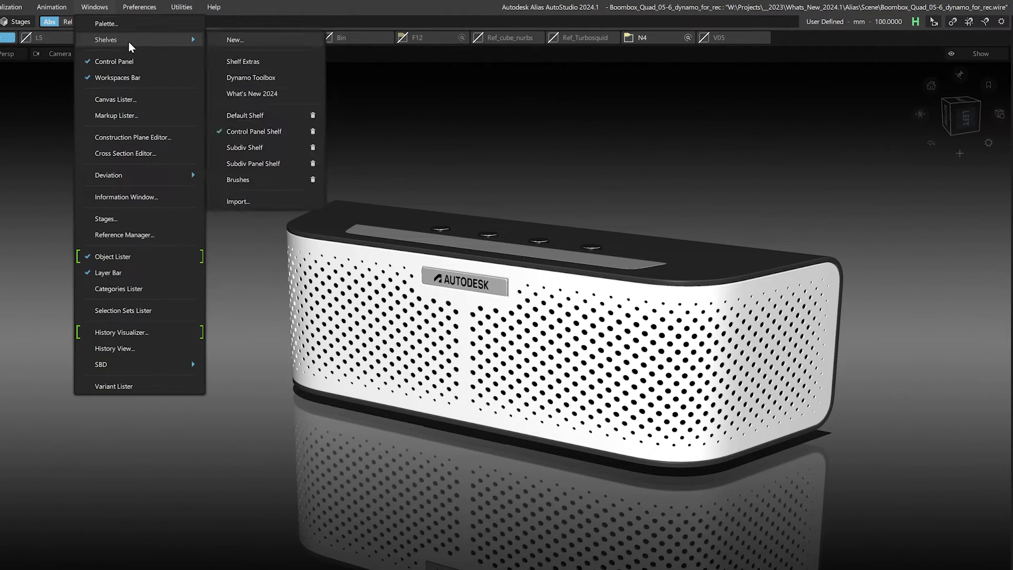
- Open the What's New 2024 shelf and view the perforated speaker grille from several angles
{"action": "left_click", "coordinate": [291, 94]}
{"action": "left_click_drag", "start_coordinate": [334, 175], "coordinate": [753, 217], "text": "alt+shift"}
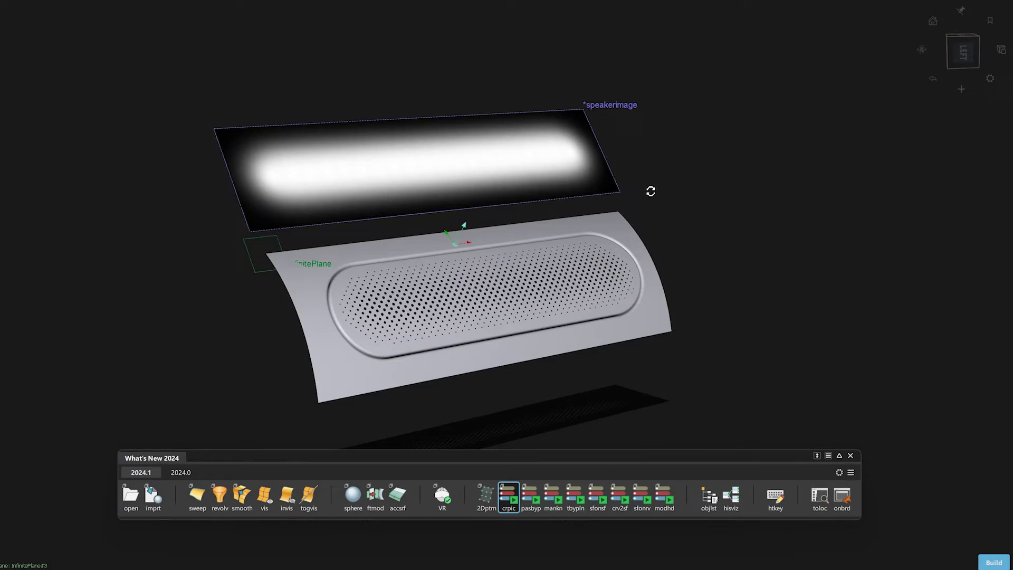
{"action": "left_click_drag", "start_coordinate": [651, 191], "coordinate": [197, 183], "text": "alt+shift"}
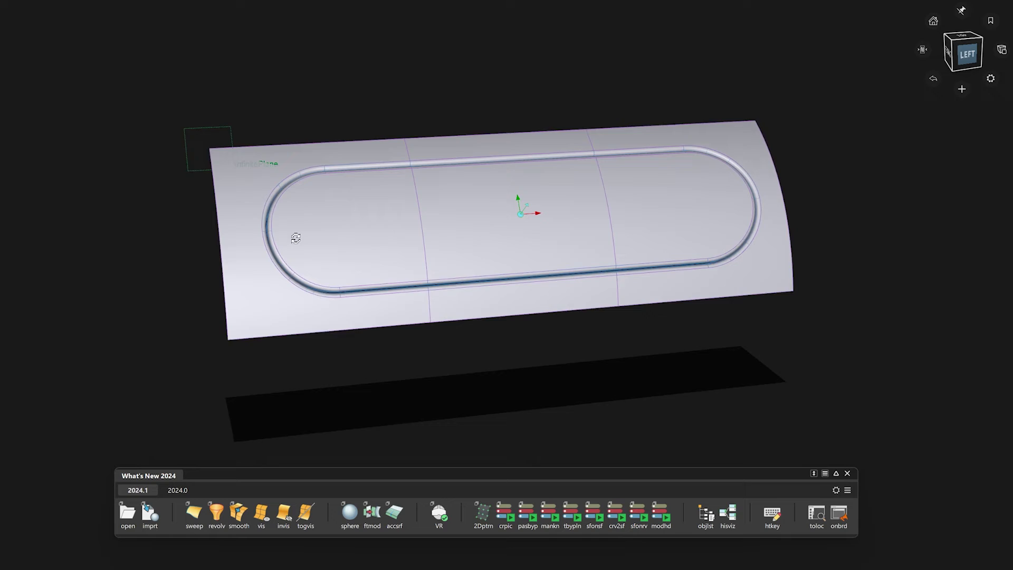
- Run the Create Picture script on the three inner grille surfaces with the picture name Grill_01
{"action": "left_click_drag", "start_coordinate": [296, 239], "coordinate": [285, 237], "text": "alt+shift"}
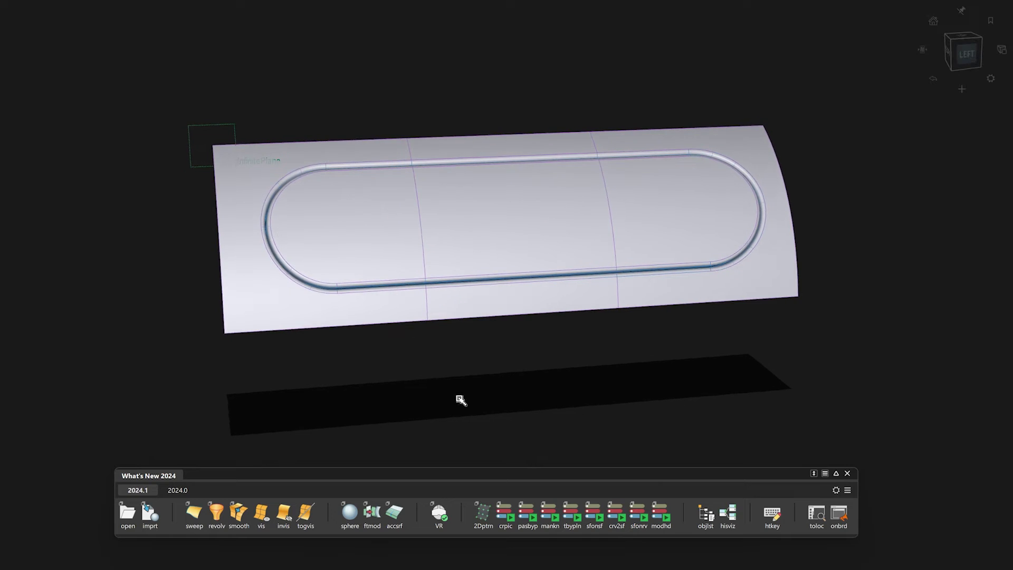
{"action": "left_click", "coordinate": [506, 515]}
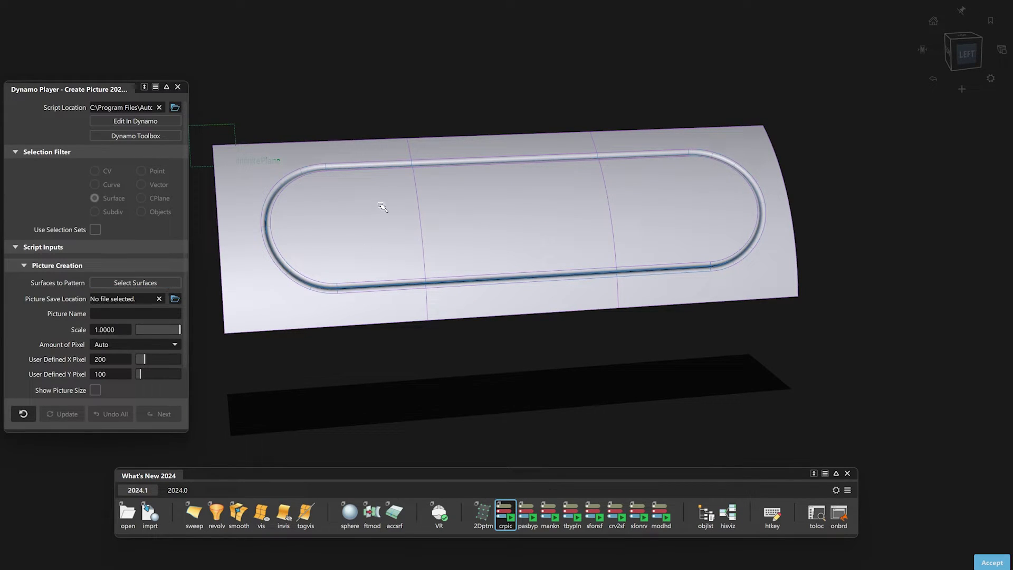
{"action": "left_click_drag", "start_coordinate": [649, 224], "coordinate": [648, 224]}
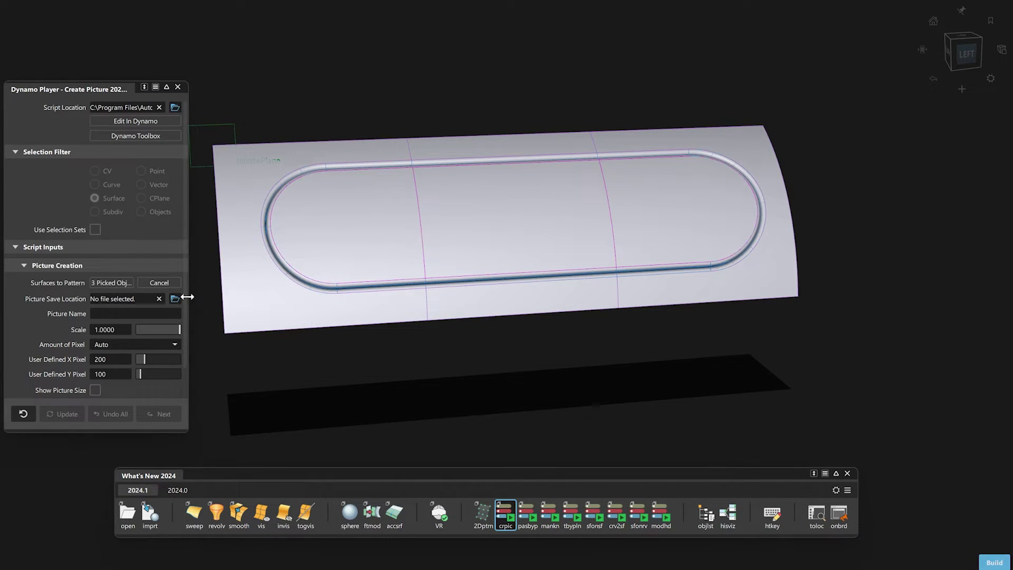
{"action": "type", "text": "Grill_01"}
{"action": "key", "text": "Return"}
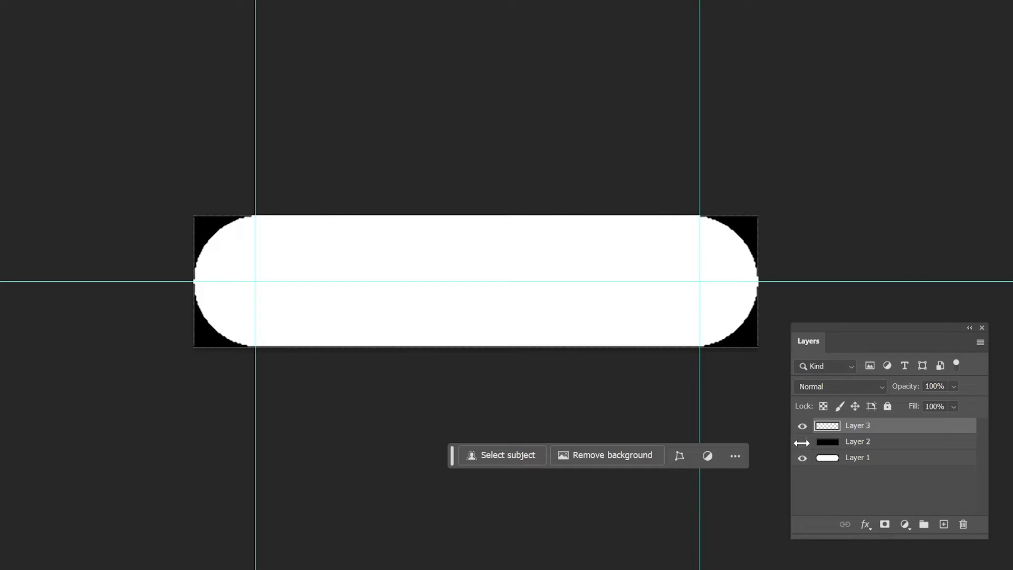
- In Photoshop, show the black Layer 2 and paint a horizontal stroke on Layer 3 between the two vertical guides
{"action": "left_click", "coordinate": [803, 443]}
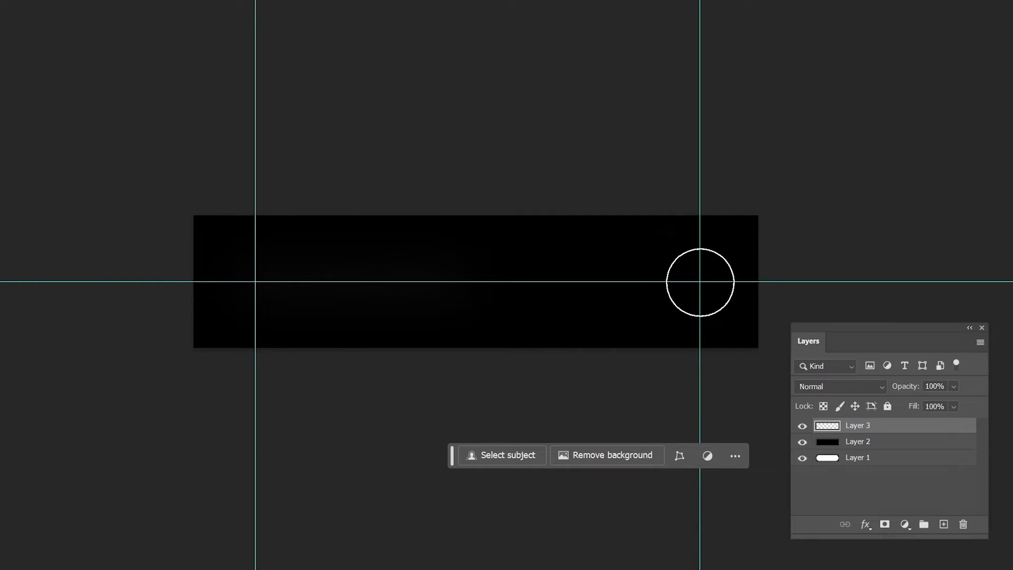
{"action": "left_click_drag", "start_coordinate": [701, 283], "coordinate": [251, 283]}
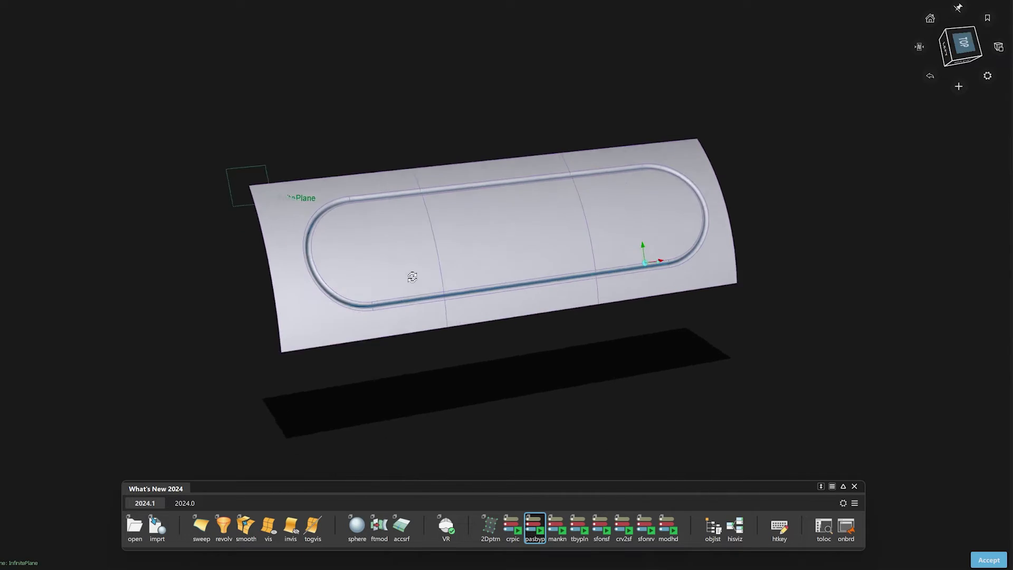
- Run the Place and Scale by Picture script on the three grille surfaces, placing staggered circles scaled by a chosen picture
{"action": "left_click_drag", "start_coordinate": [412, 277], "coordinate": [329, 273], "text": "alt+shift"}
{"action": "left_click", "coordinate": [545, 544]}
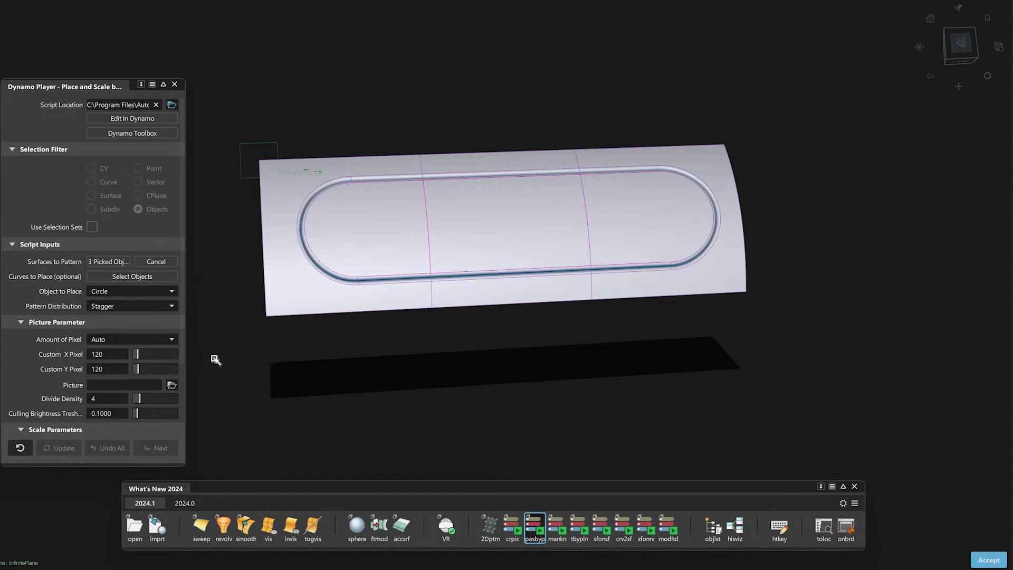
{"action": "left_click", "coordinate": [173, 386]}
{"action": "double_click", "coordinate": [316, 192]}
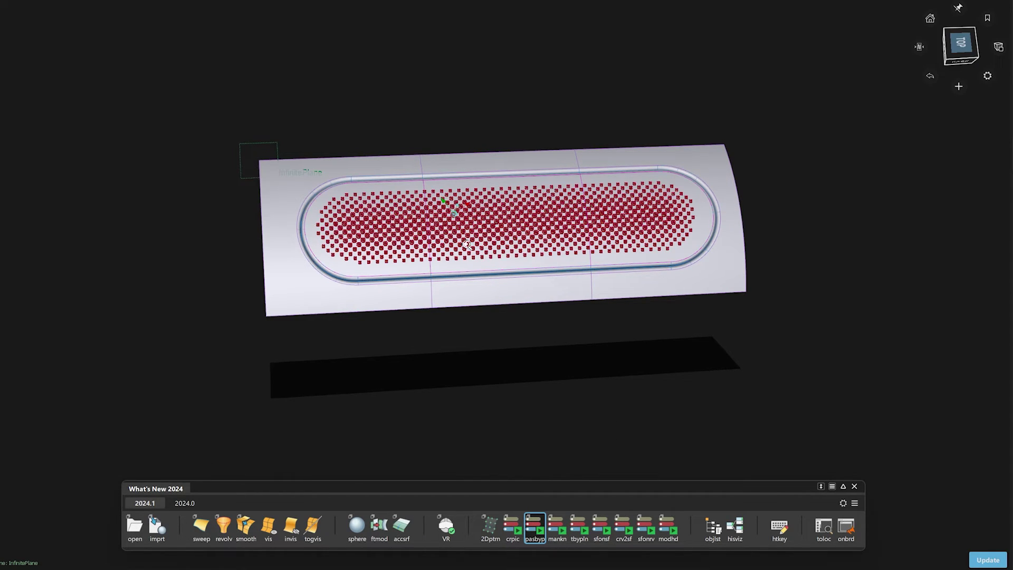
{"action": "right_click_drag", "start_coordinate": [452, 208], "coordinate": [457, 244], "text": "alt+shift"}
{"action": "left_click_drag", "start_coordinate": [457, 244], "coordinate": [537, 224], "text": "alt+shift"}
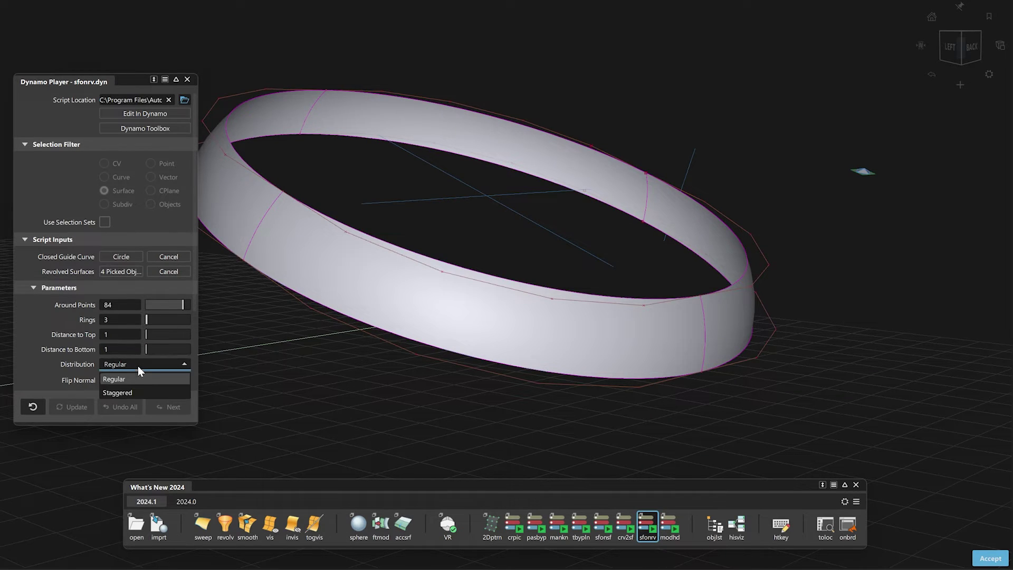
- Set the revolved-surface pattern script's Distribution to Staggered and its surface Orientation to Swap U/V
{"action": "left_click", "coordinate": [132, 391]}
{"action": "scroll", "coordinate": [125, 350], "scroll_direction": "down", "scroll_amount": 3}
{"action": "left_click", "coordinate": [147, 320]}
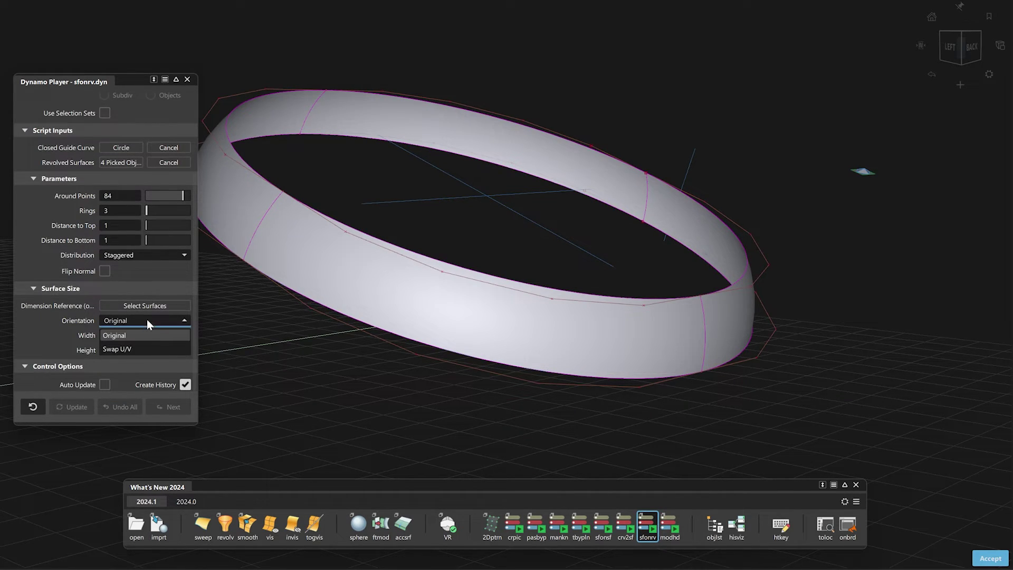
{"action": "left_click", "coordinate": [150, 349]}
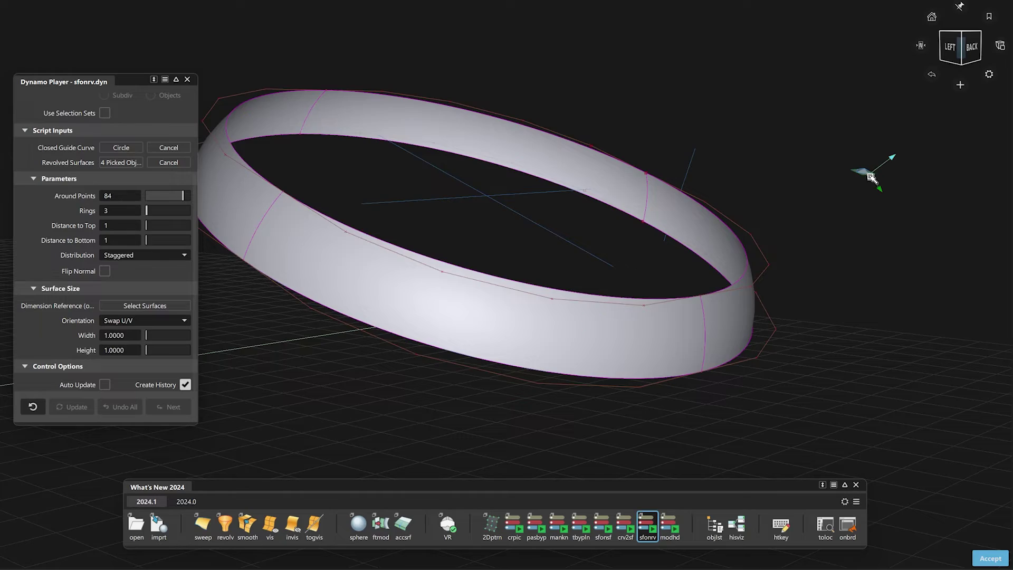
- Use the flat base surface of the pyramid tile as the dimension reference and generate the surface pattern around the ring
{"action": "right_click_drag", "start_coordinate": [817, 224], "coordinate": [888, 223], "text": "alt+shift"}
{"action": "left_click_drag", "start_coordinate": [783, 136], "coordinate": [520, 300], "text": "alt+shift"}
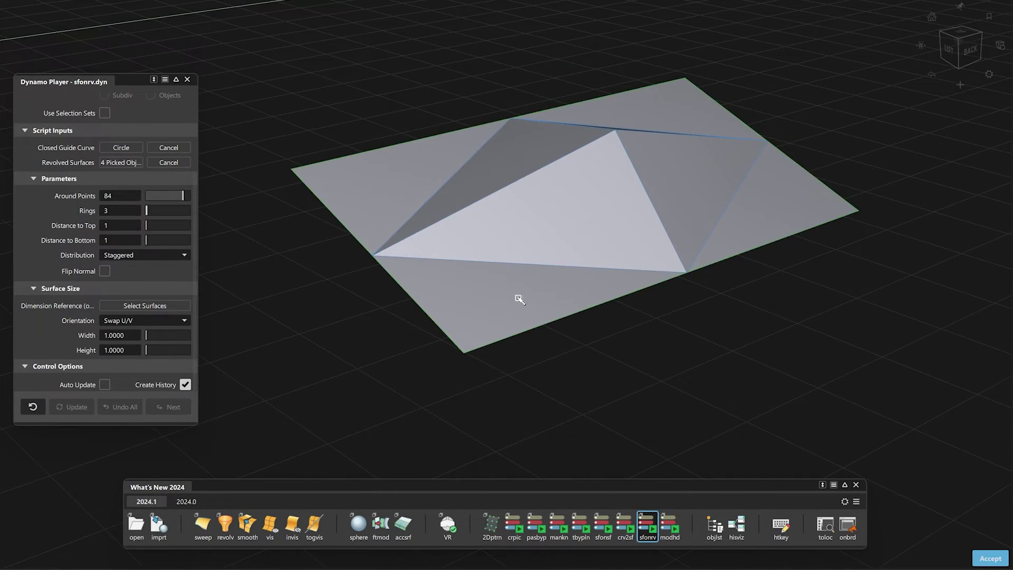
{"action": "left_click", "coordinate": [520, 300]}
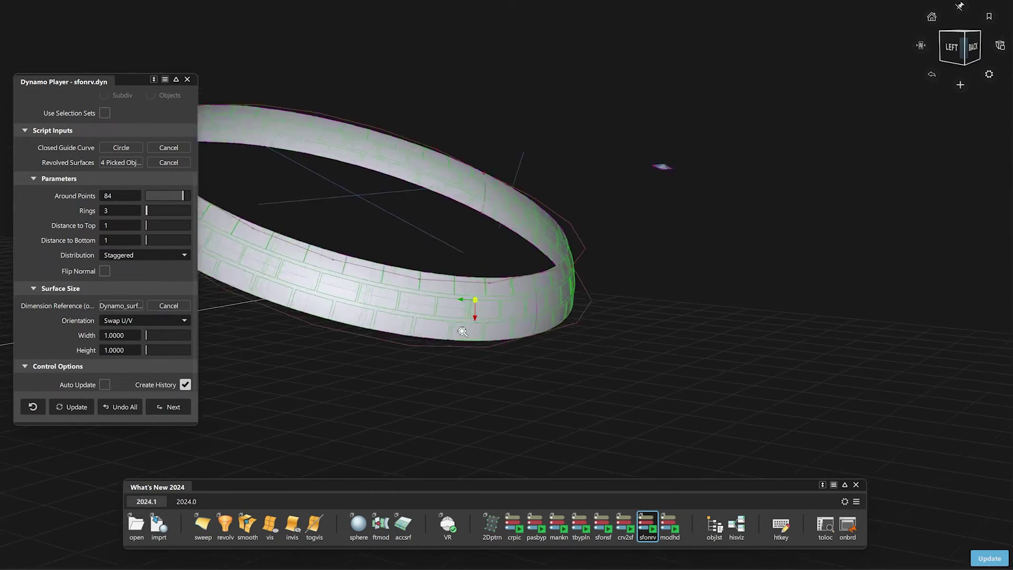
{"action": "right_click_drag", "start_coordinate": [461, 330], "coordinate": [511, 322], "text": "alt+shift"}
{"action": "left_click_drag", "start_coordinate": [510, 321], "coordinate": [306, 297], "text": "alt+shift"}
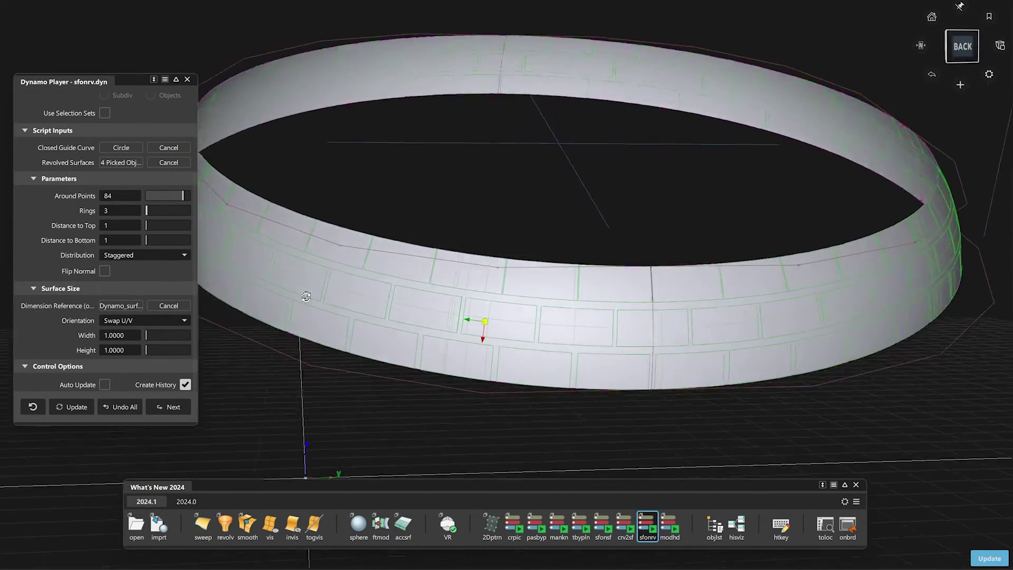
{"action": "right_click_drag", "start_coordinate": [306, 296], "coordinate": [243, 269], "text": "alt+shift"}
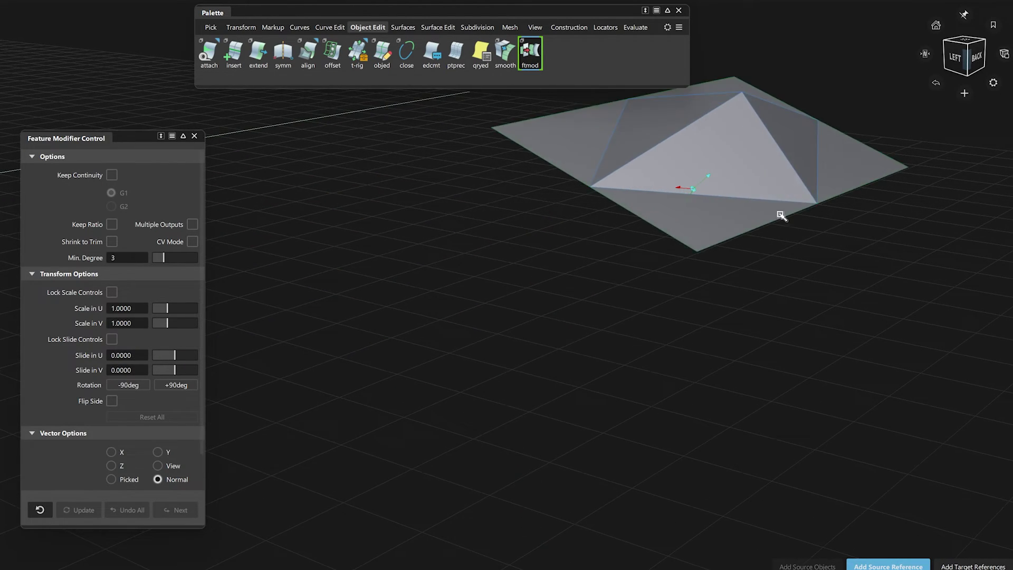
- Select the whole pyramid tile as the source geometry for the Feature Modifier
{"action": "middle_click_drag", "start_coordinate": [781, 214], "coordinate": [343, 204], "text": "alt+shift"}
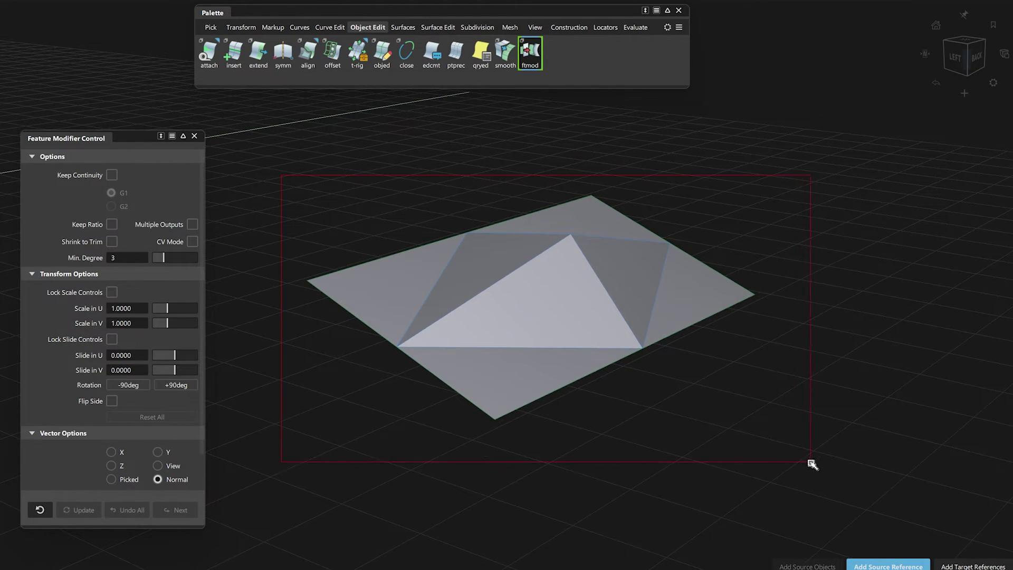
{"action": "left_click_drag", "start_coordinate": [813, 464], "coordinate": [813, 465]}
{"action": "right_click_drag", "start_coordinate": [694, 296], "coordinate": [338, 450], "text": "alt+shift"}
{"action": "middle_click_drag", "start_coordinate": [363, 449], "coordinate": [477, 391], "text": "alt+shift"}
{"action": "right_click_drag", "start_coordinate": [477, 390], "coordinate": [265, 157], "text": "alt+shift"}
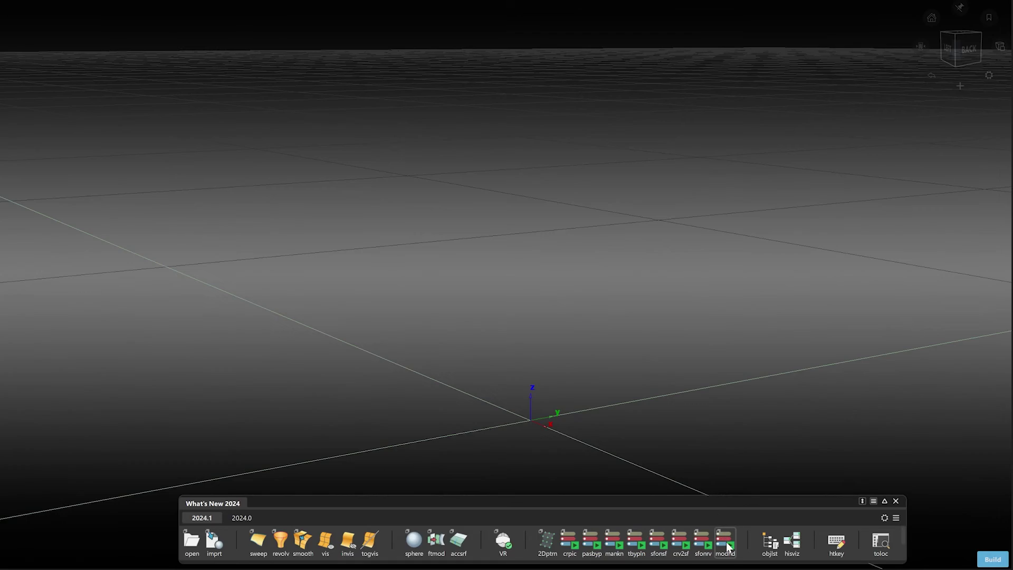
- Generate a subdivision head model with the Modular Headshape script and inspect the head wearing the bicycle helmet
{"action": "left_click", "coordinate": [724, 539]}
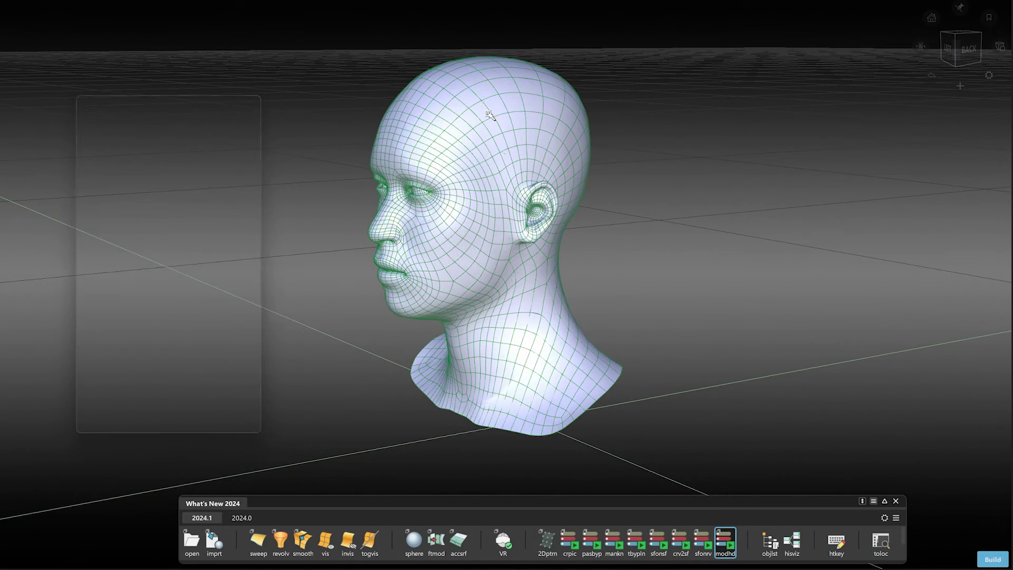
{"action": "left_click_drag", "start_coordinate": [474, 84], "coordinate": [702, 101], "text": "alt+shift"}
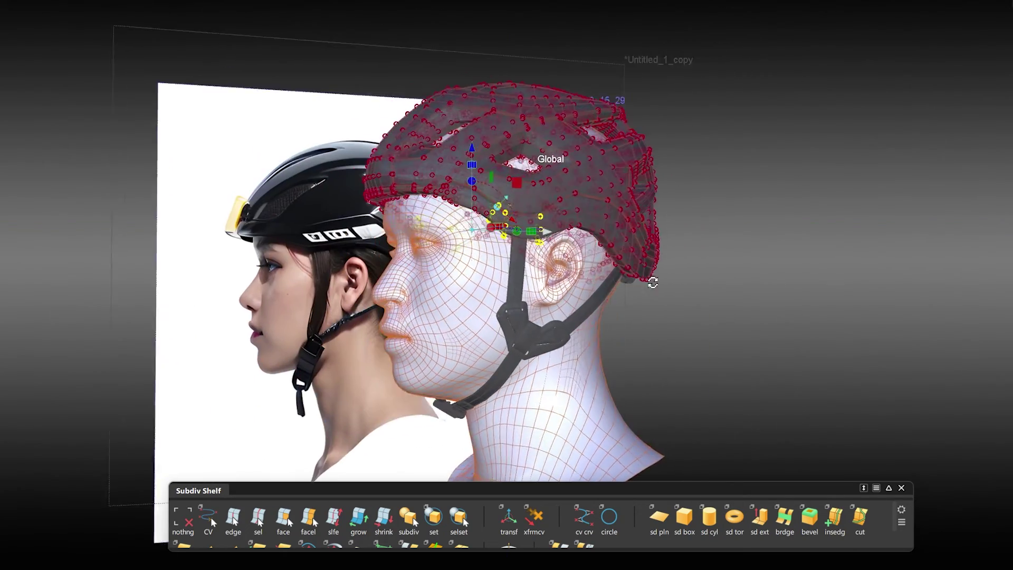
{"action": "left_click_drag", "start_coordinate": [649, 282], "coordinate": [667, 285], "text": "alt+shift"}
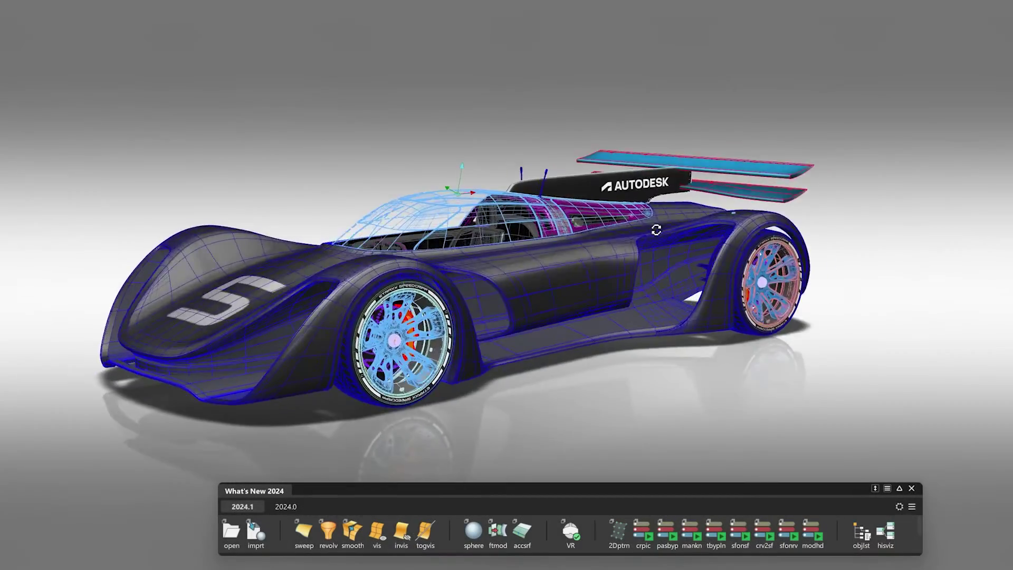
- Run the Manekin script with a subdiv body and height 1800, using the point beside the race car as the hip center
{"action": "left_click_drag", "start_coordinate": [656, 229], "coordinate": [834, 230], "text": "alt+shift"}
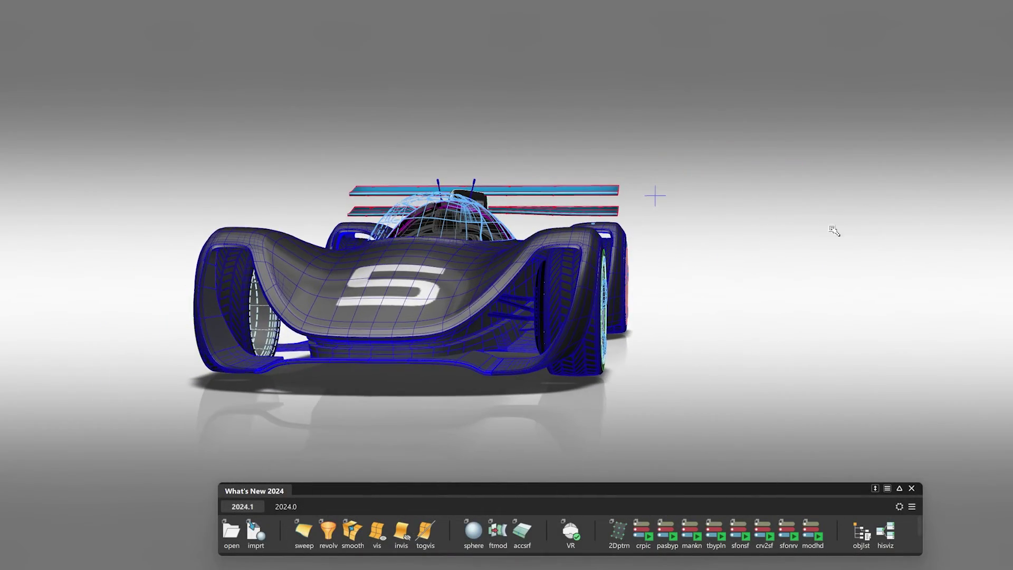
{"action": "left_click", "coordinate": [690, 544]}
{"action": "left_click", "coordinate": [251, 287]}
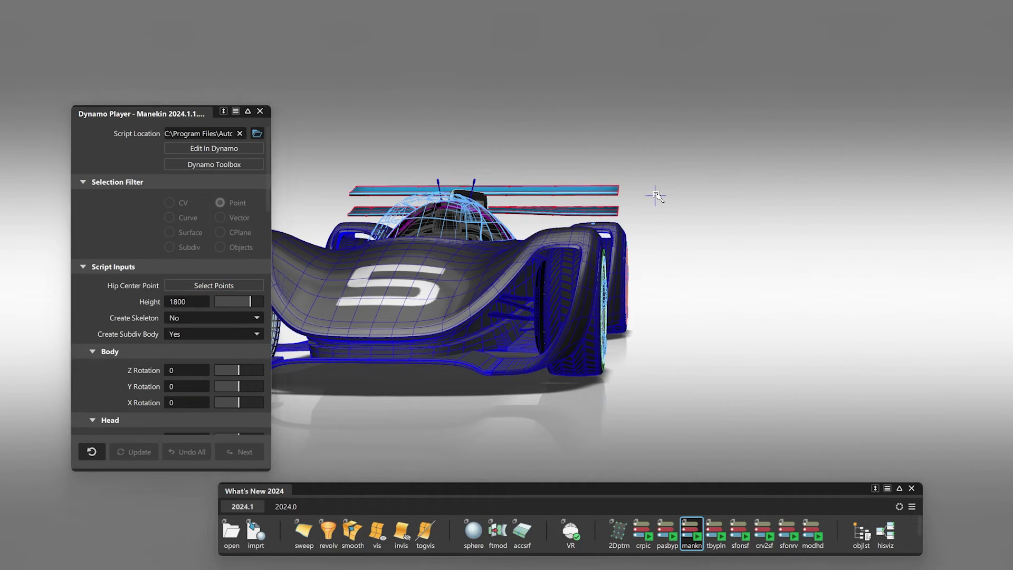
{"action": "left_click", "coordinate": [655, 196]}
{"action": "left_click_drag", "start_coordinate": [623, 232], "coordinate": [454, 253], "text": "alt+shift"}
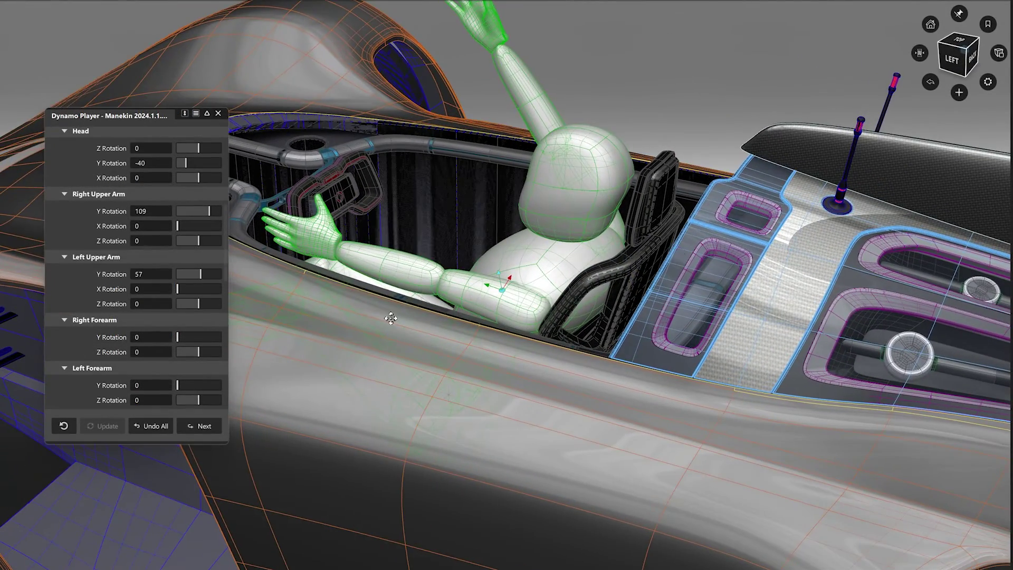
- Reduce the Y Rotation of the seated mannequin's right upper arm to lower its raised arm
{"action": "middle_click_drag", "start_coordinate": [391, 318], "coordinate": [375, 361], "text": "alt+shift"}
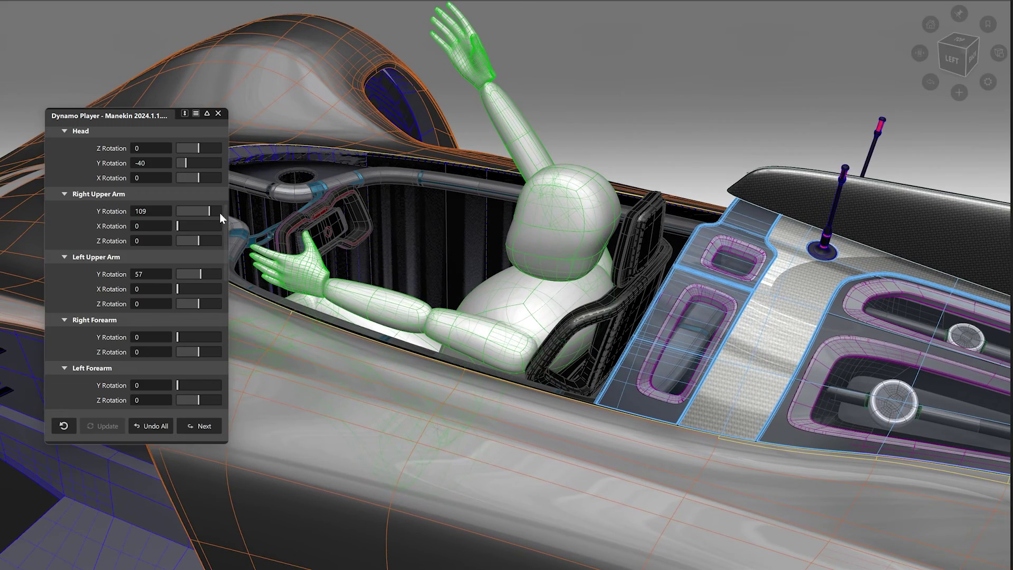
{"action": "left_click_drag", "start_coordinate": [210, 216], "coordinate": [202, 211]}
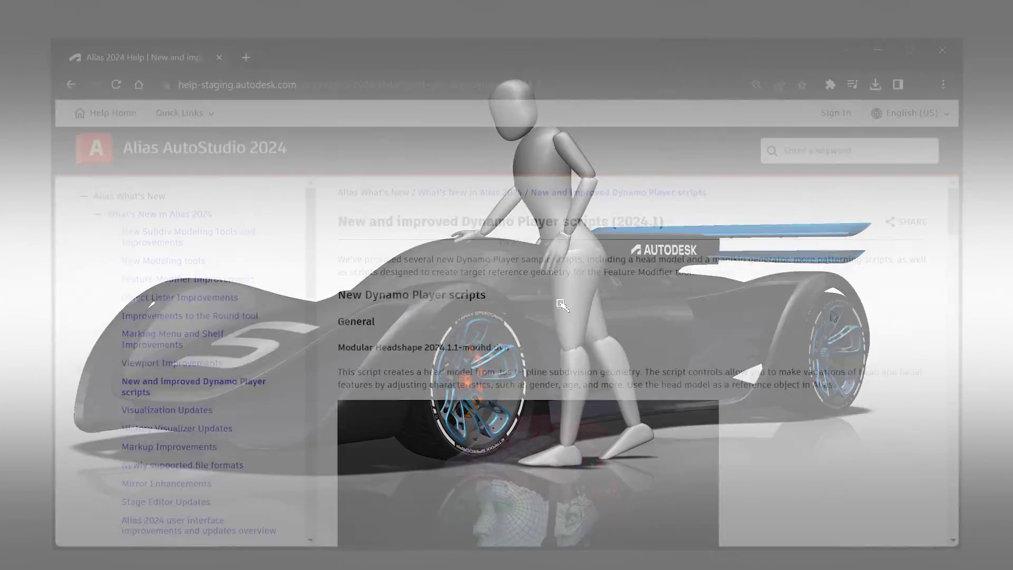
- Switch to the Alias help in the browser and examine the supported file formats table for import and export versions
{"action": "scroll", "coordinate": [819, 316], "scroll_direction": "down", "scroll_amount": 20}
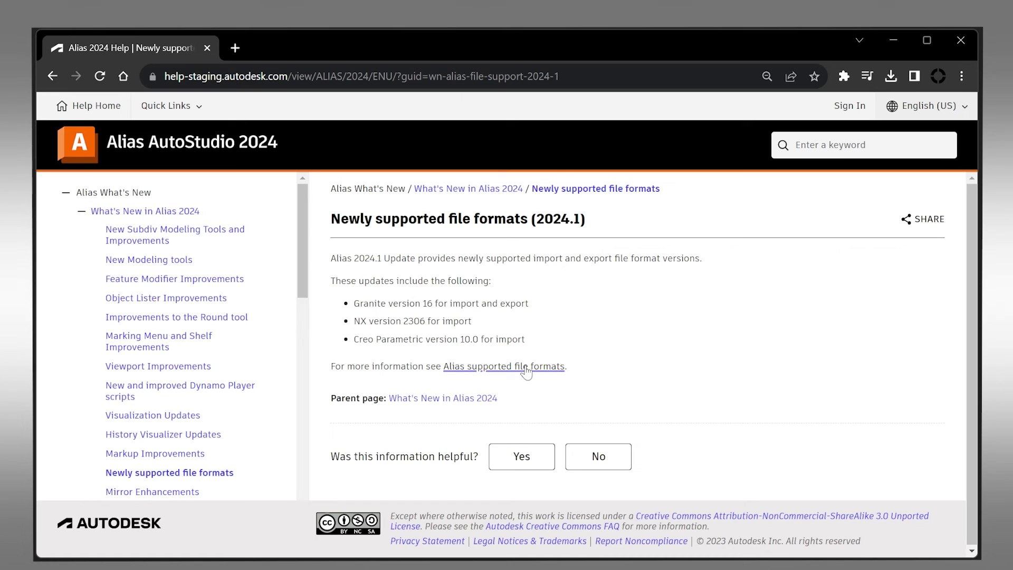
{"action": "left_click", "coordinate": [527, 369]}
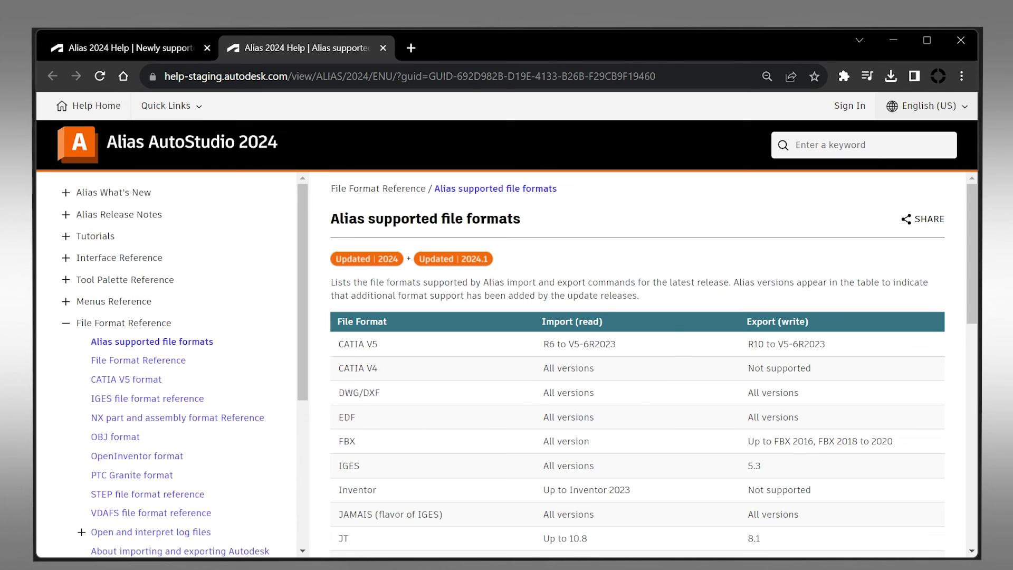
{"action": "scroll", "coordinate": [973, 290], "scroll_direction": "down", "scroll_amount": 8}
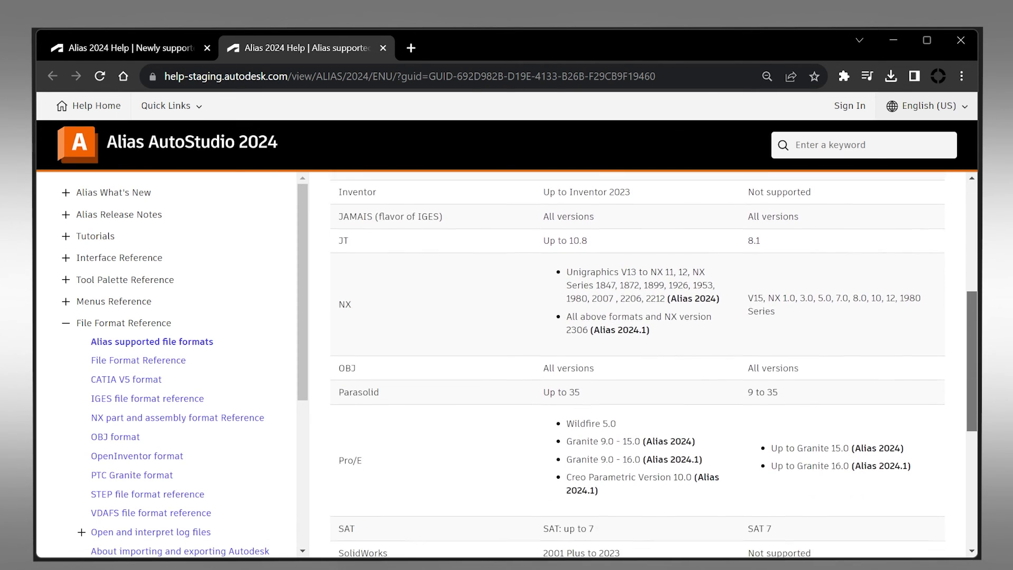
{"action": "scroll", "coordinate": [637, 368], "scroll_direction": "down", "scroll_amount": 4}
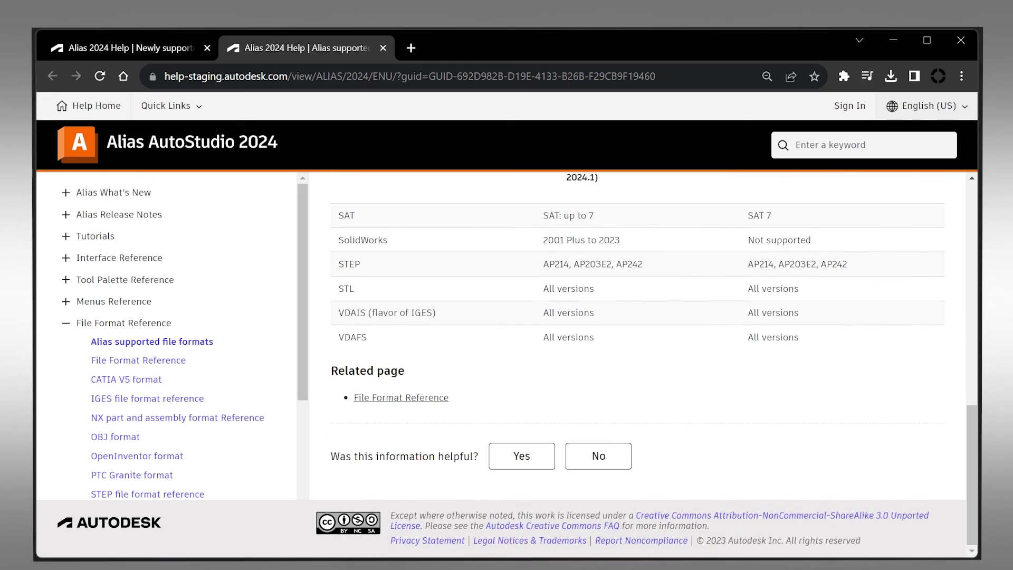